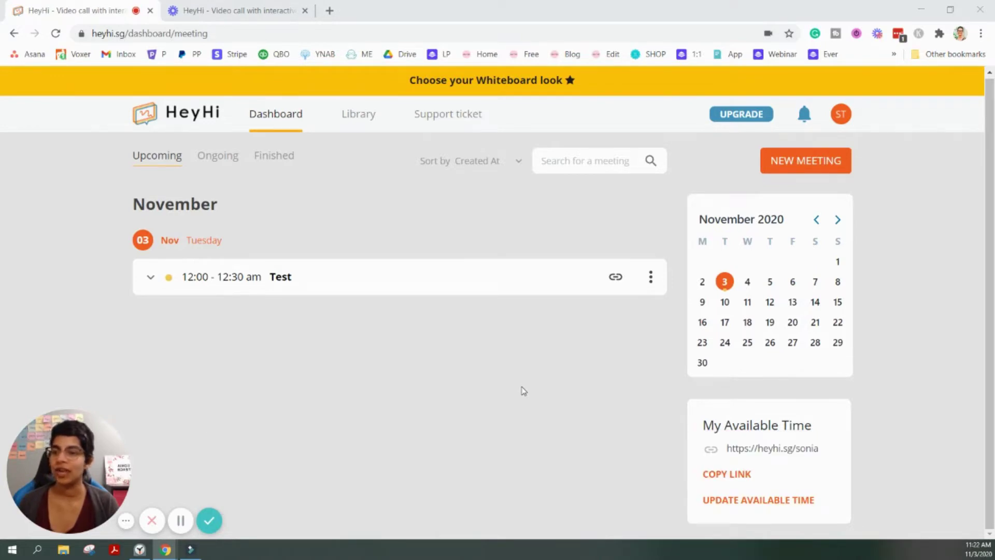
- Create a new Classroom meeting named 'Session with Student A' on the Personal account
{"action": "left_click", "coordinate": [802, 156]}
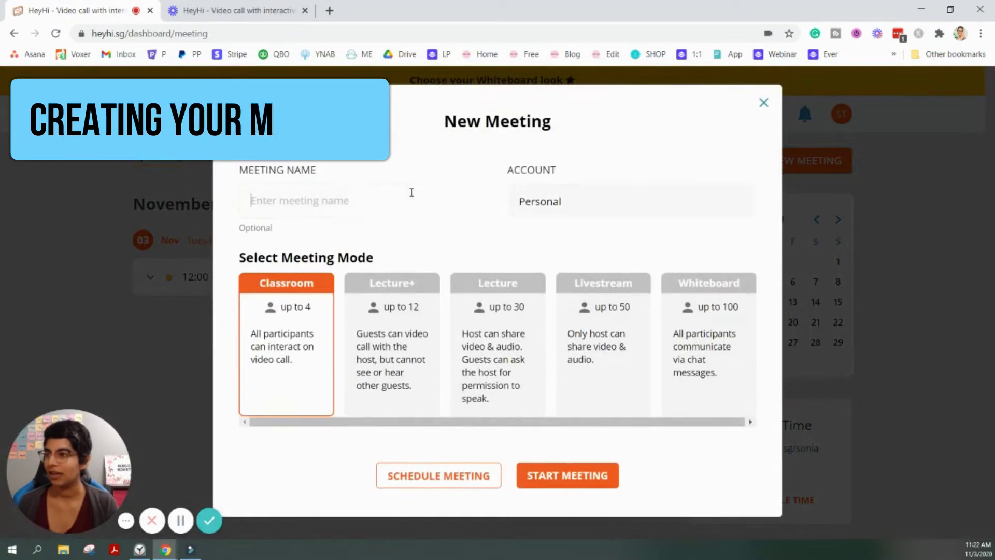
{"action": "left_click", "coordinate": [412, 193]}
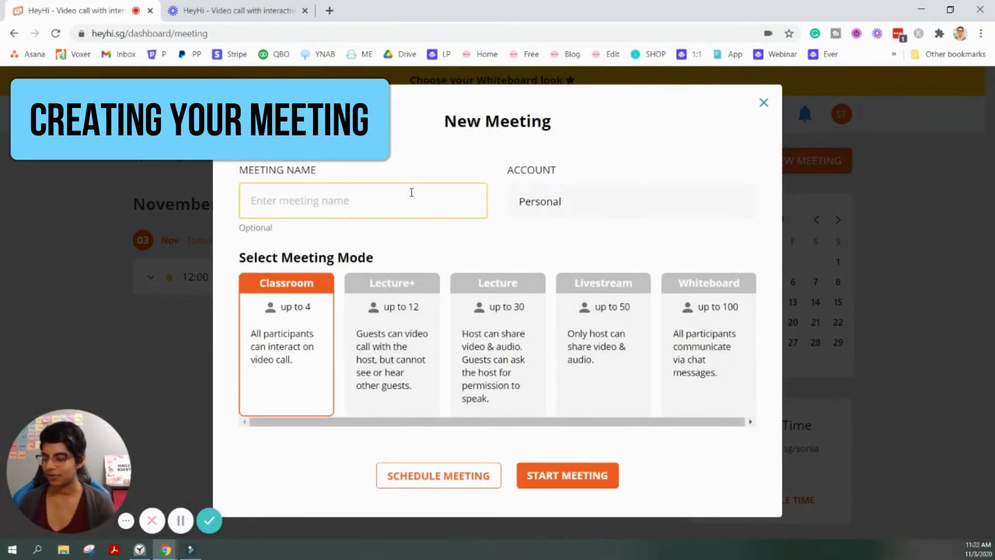
{"action": "type", "text": "Session with S"}
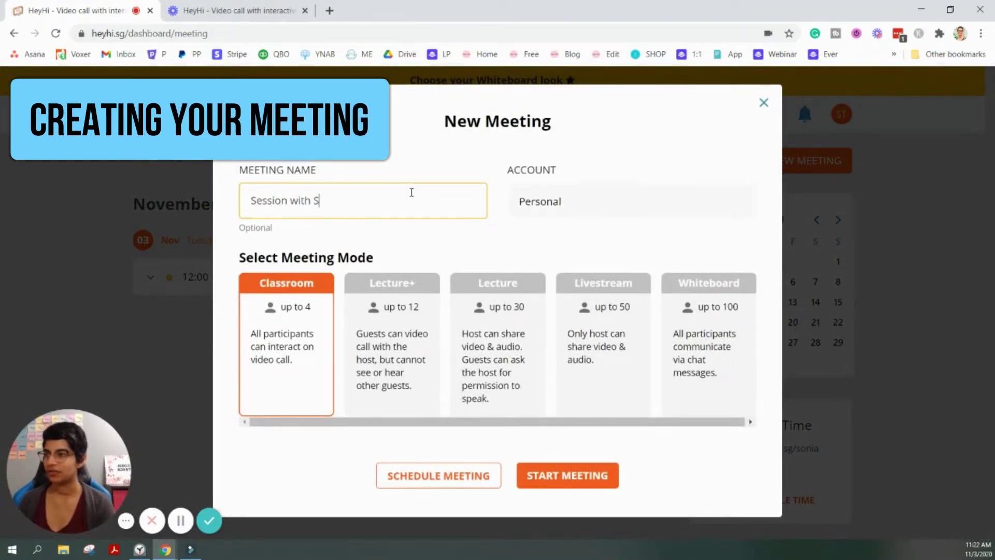
{"action": "type", "text": "t"}
{"action": "key", "text": "BackSpace"}
{"action": "key", "text": "BackSpace"}
{"action": "type", "text": "Student A"}
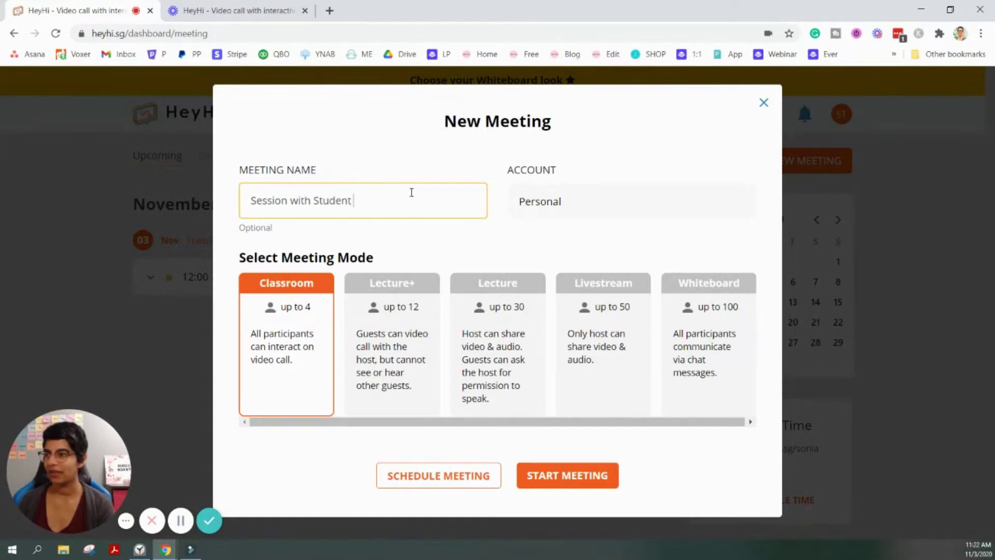
{"action": "left_click", "coordinate": [576, 209]}
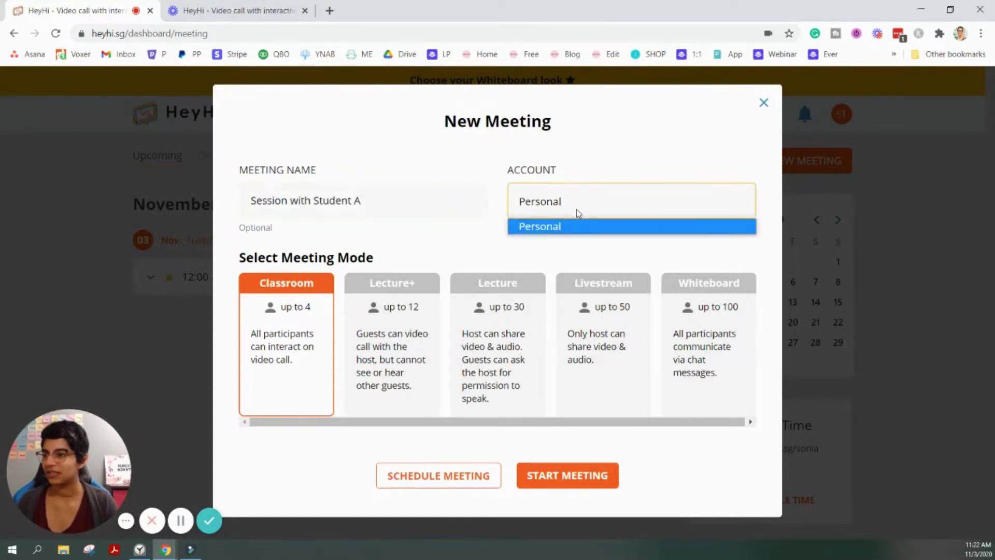
{"action": "left_click", "coordinate": [576, 209]}
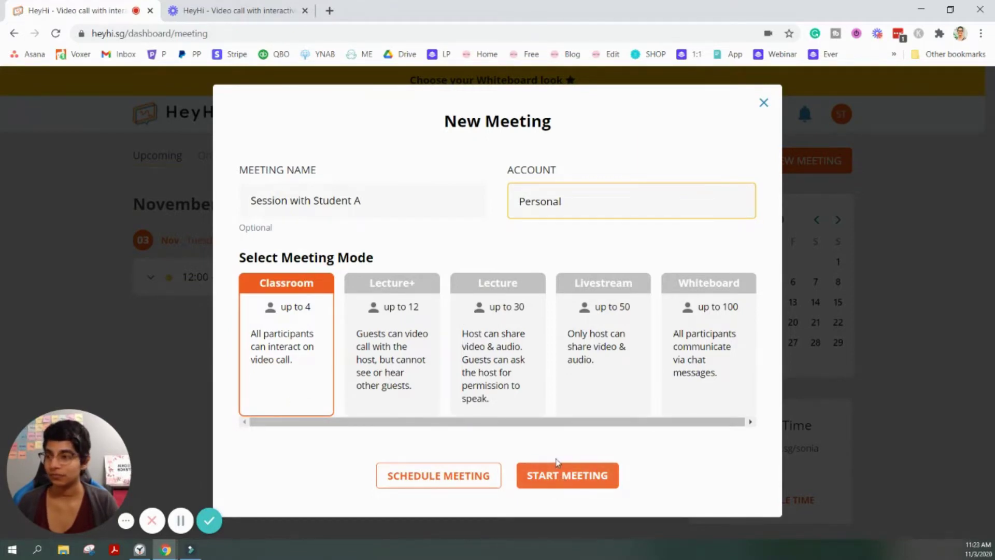
- Schedule the meeting for Nov 04, 2020 with a 60-minute duration
{"action": "left_click", "coordinate": [473, 481]}
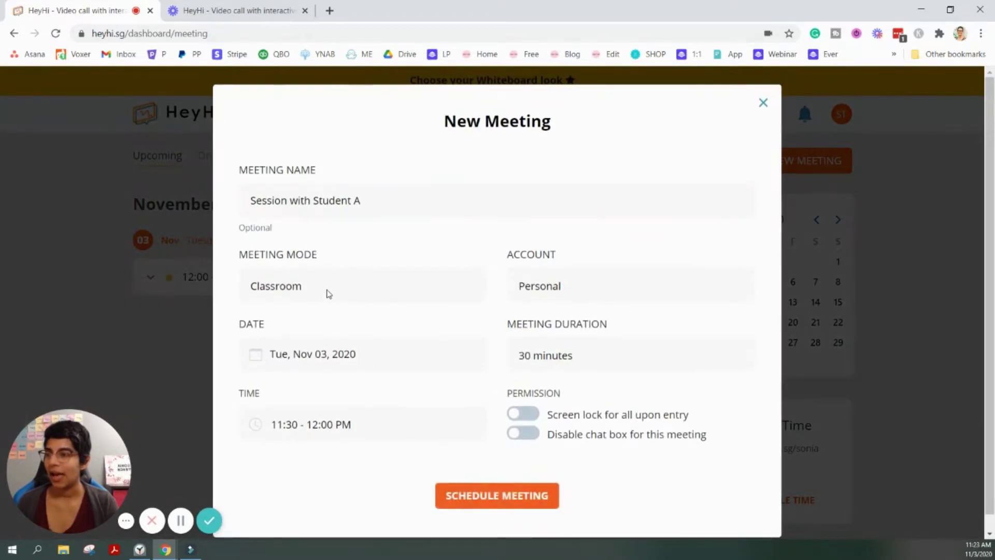
{"action": "left_click", "coordinate": [390, 357]}
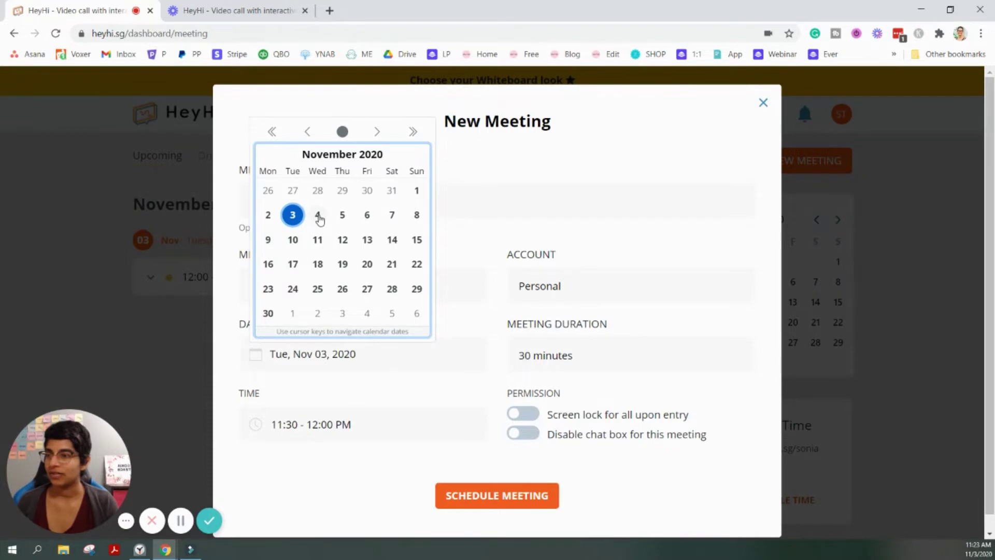
{"action": "left_click", "coordinate": [318, 214]}
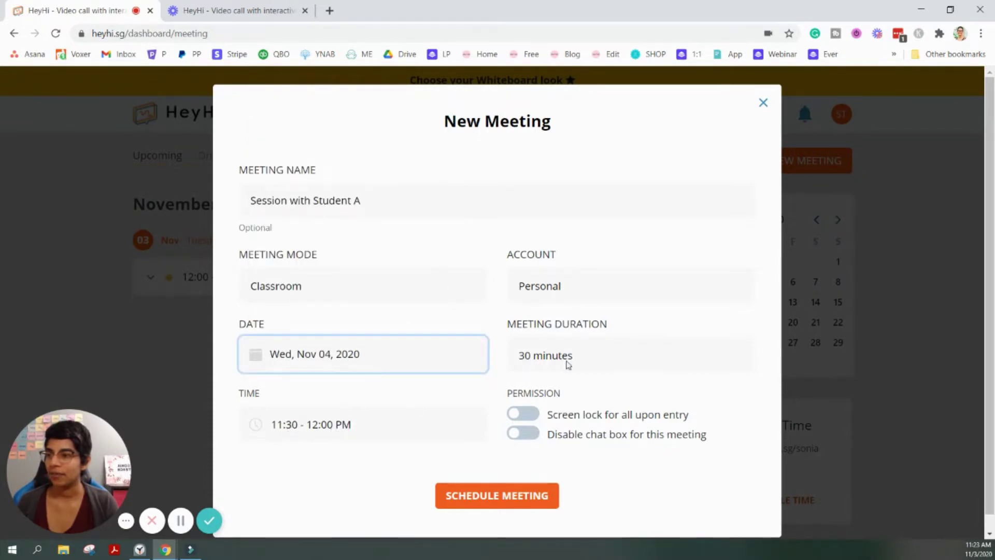
{"action": "left_click", "coordinate": [581, 356]}
{"action": "left_click", "coordinate": [564, 394]}
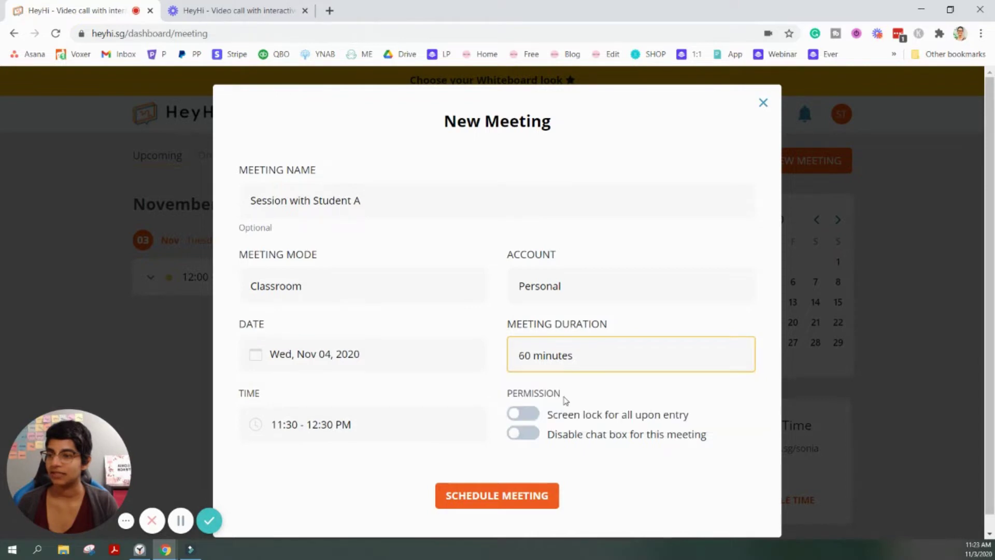
{"action": "left_click", "coordinate": [506, 496]}
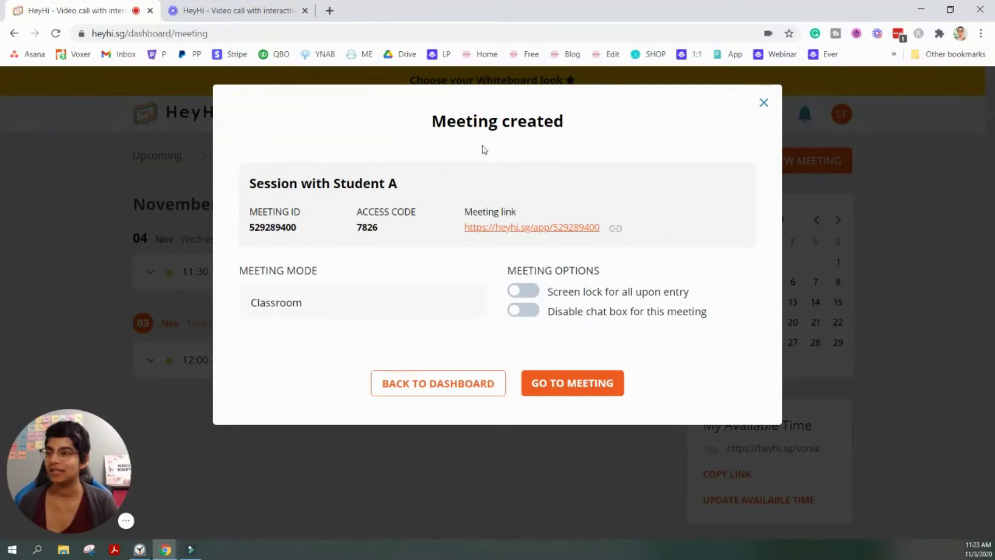
- Highlight the meeting ID, access code and link, then copy the meeting link
{"action": "left_click_drag", "start_coordinate": [296, 229], "coordinate": [248, 237]}
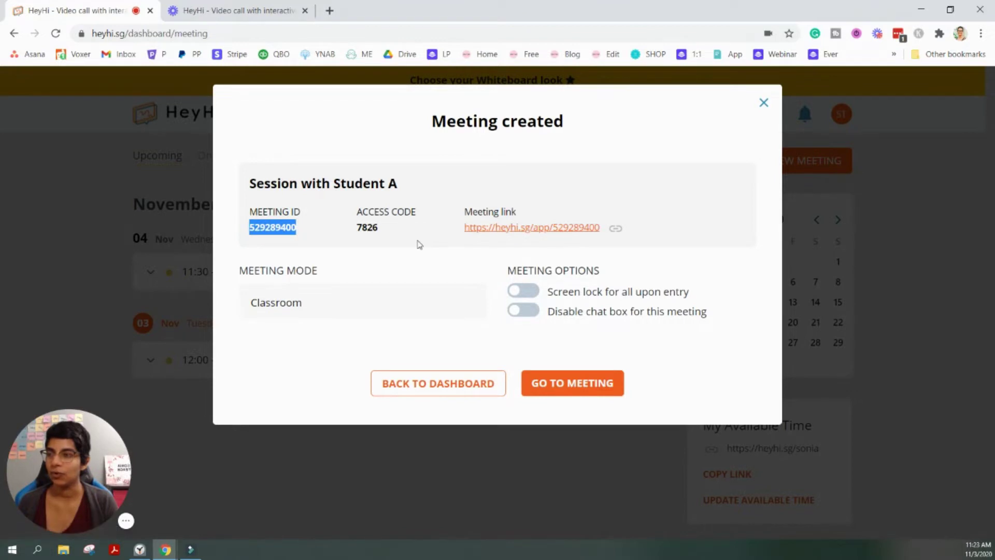
{"action": "left_click_drag", "start_coordinate": [383, 230], "coordinate": [349, 237]}
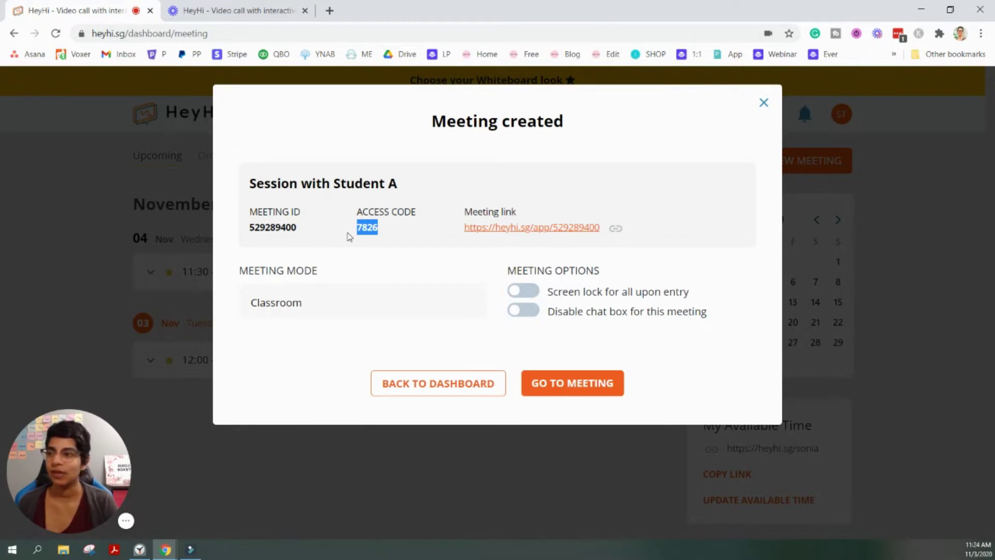
{"action": "left_click", "coordinate": [365, 247]}
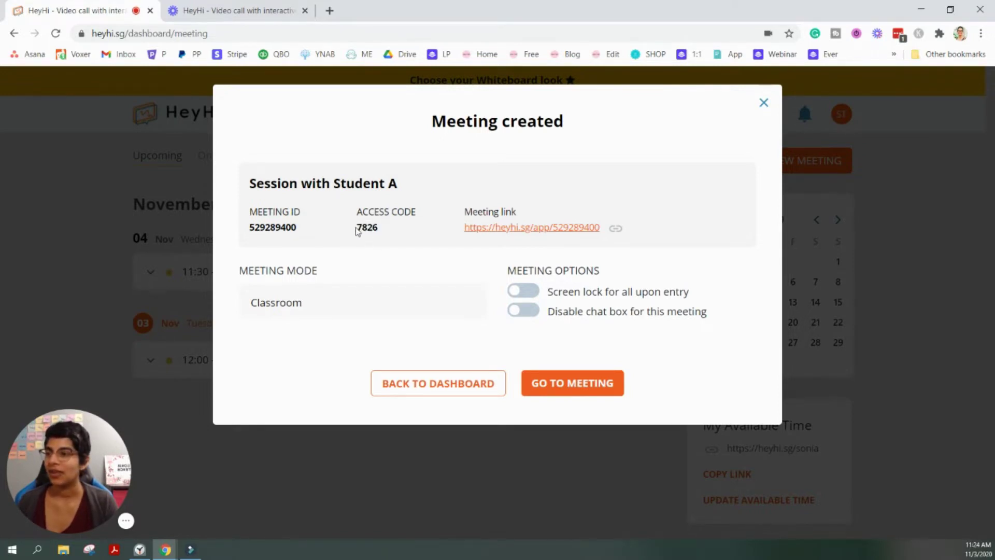
{"action": "left_click_drag", "start_coordinate": [357, 231], "coordinate": [378, 228]}
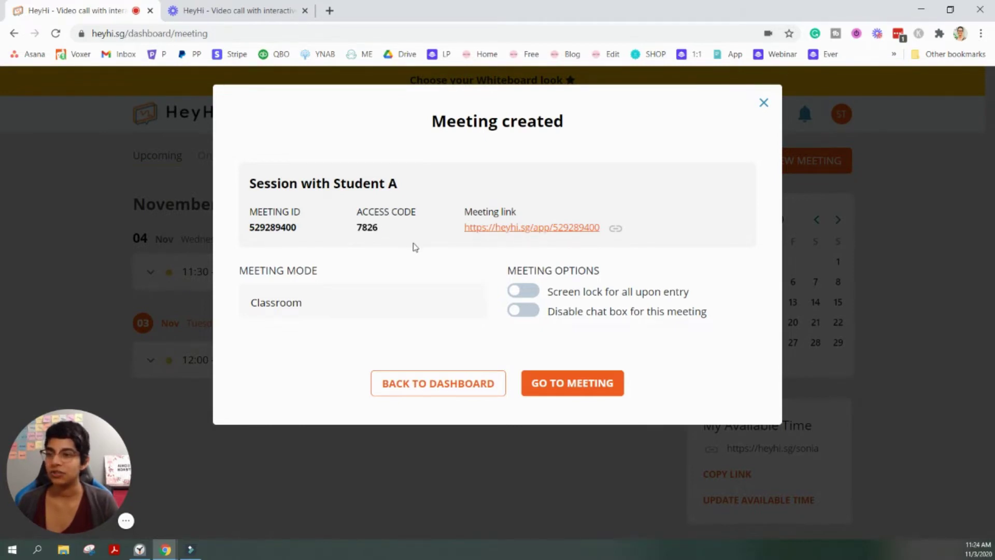
{"action": "left_click_drag", "start_coordinate": [465, 229], "coordinate": [626, 233]}
{"action": "left_click", "coordinate": [616, 229]}
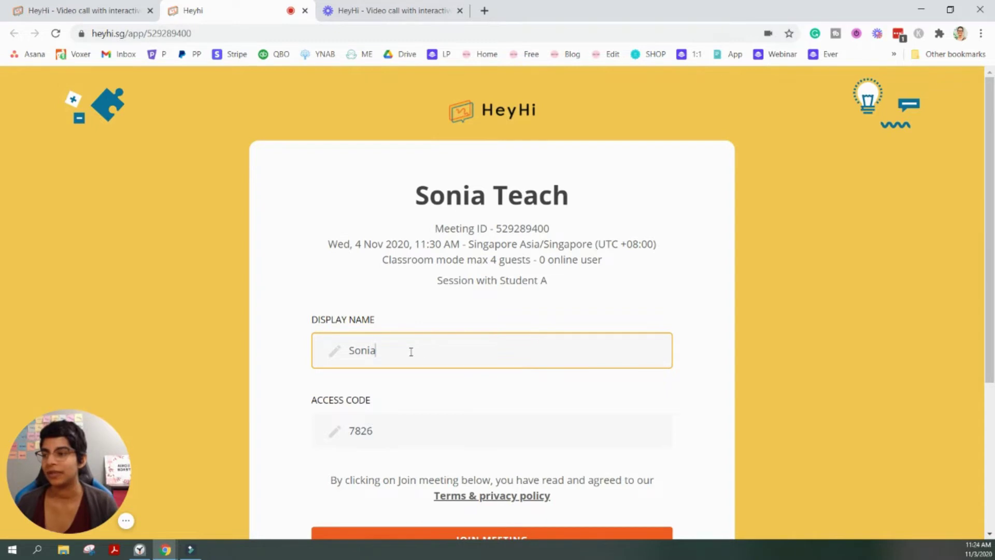
- Replace the display name, keep the prefilled access code, and join the meeting
{"action": "left_click_drag", "start_coordinate": [412, 352], "coordinate": [342, 358]}
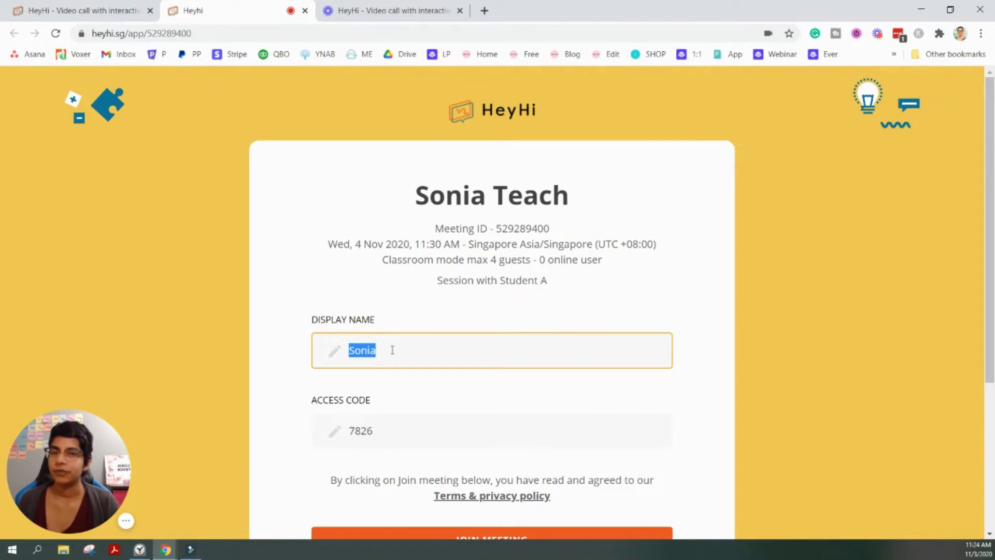
{"action": "type", "text": "Mrs. Teach"}
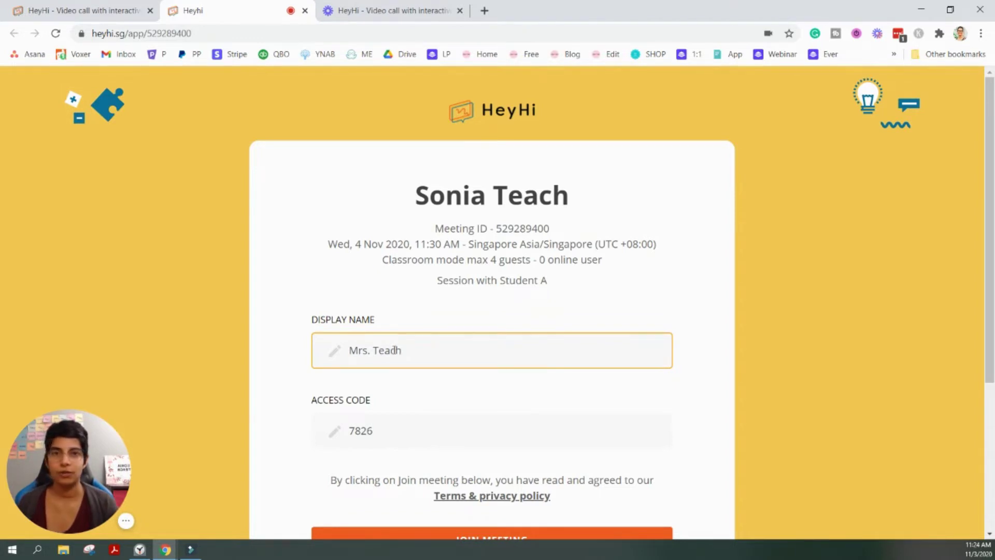
{"action": "scroll", "coordinate": [430, 347], "scroll_direction": "down", "scroll_amount": 1}
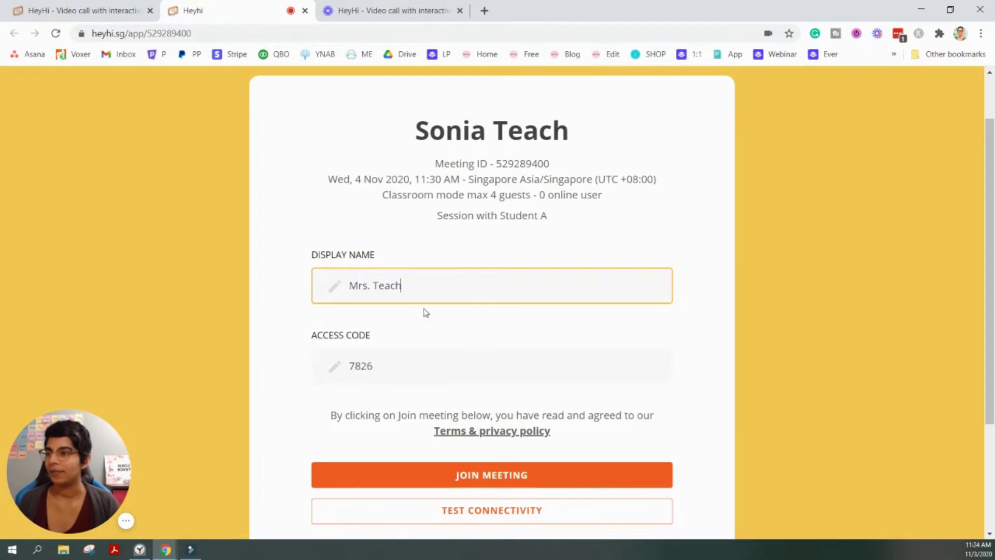
{"action": "double_click", "coordinate": [370, 367]}
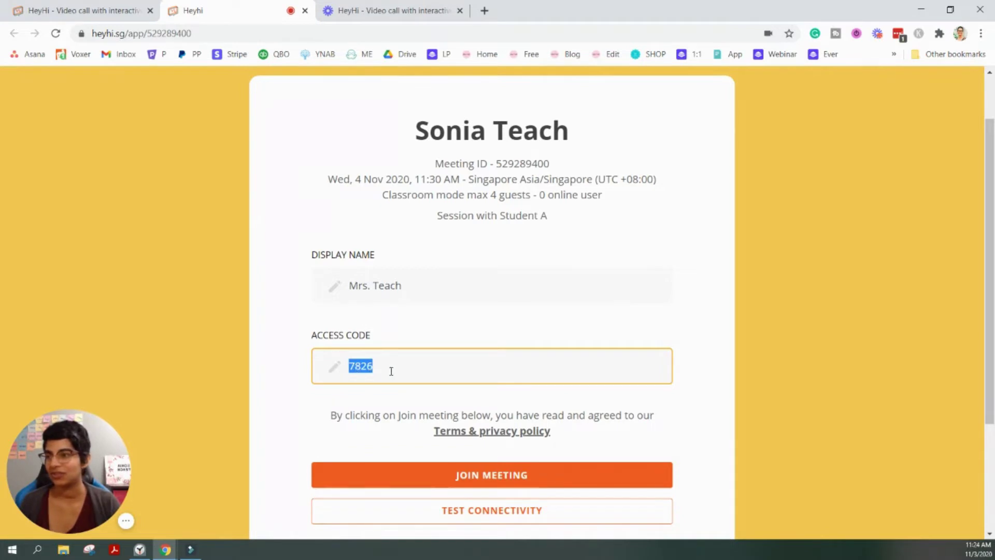
{"action": "scroll", "coordinate": [478, 455], "scroll_direction": "down", "scroll_amount": 2}
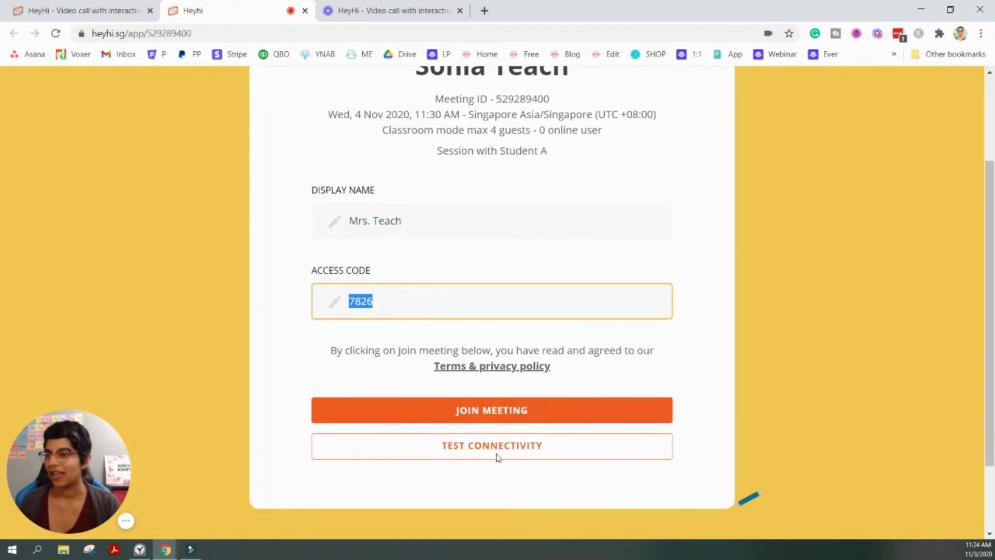
{"action": "left_click", "coordinate": [509, 410]}
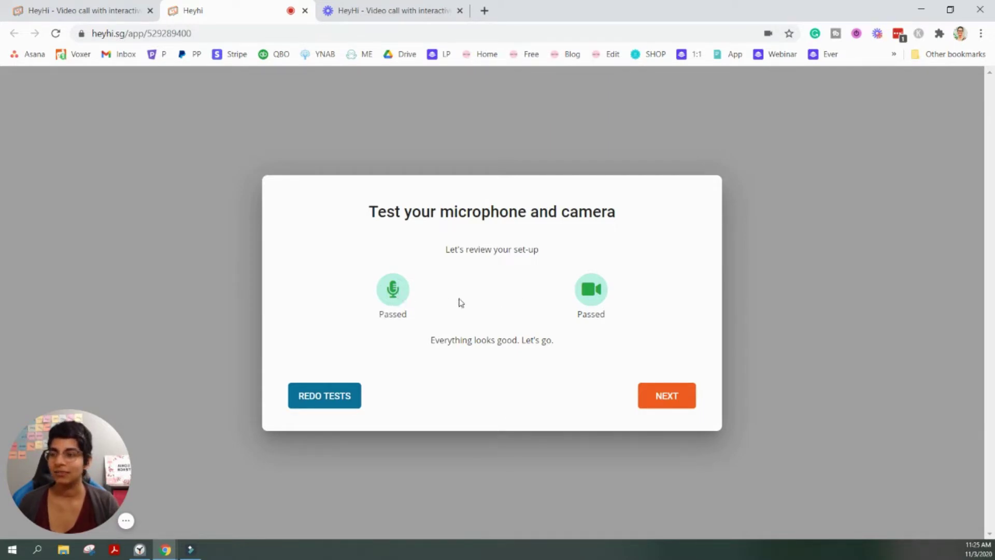
- Accept the passed microphone and camera tests and finish into the whiteboard room
{"action": "left_click", "coordinate": [667, 402]}
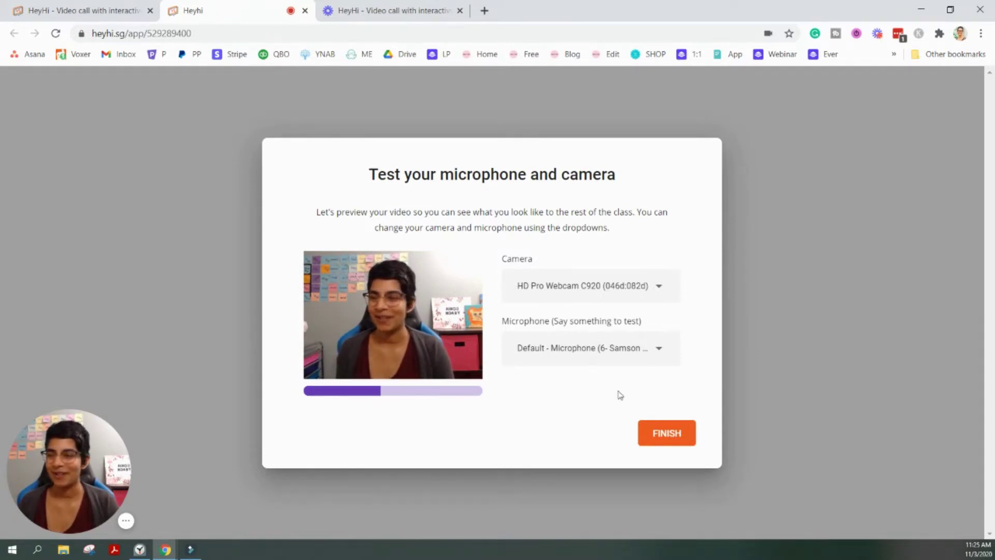
{"action": "left_click", "coordinate": [652, 439]}
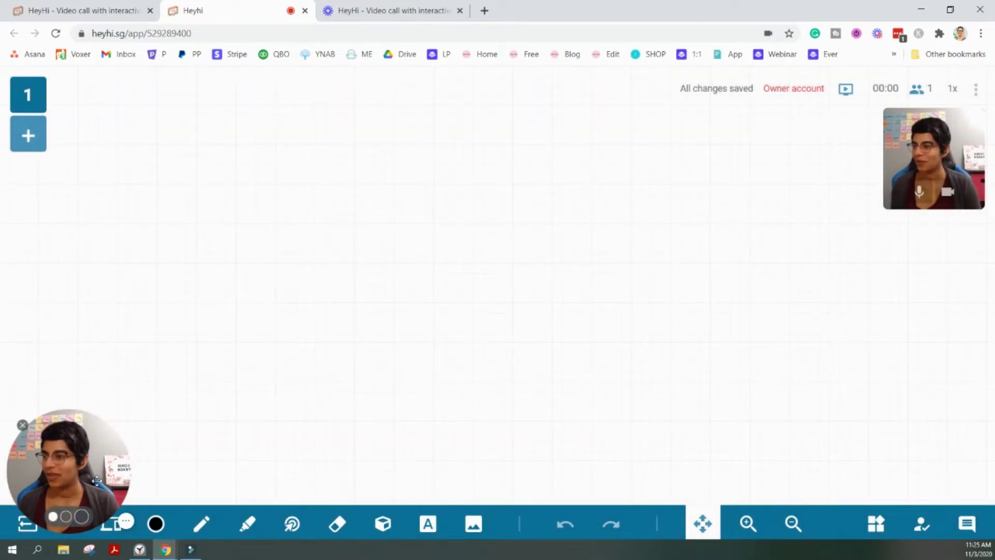
- Turn off your microphone and camera in the meeting
{"action": "left_click_drag", "start_coordinate": [96, 481], "coordinate": [96, 445]}
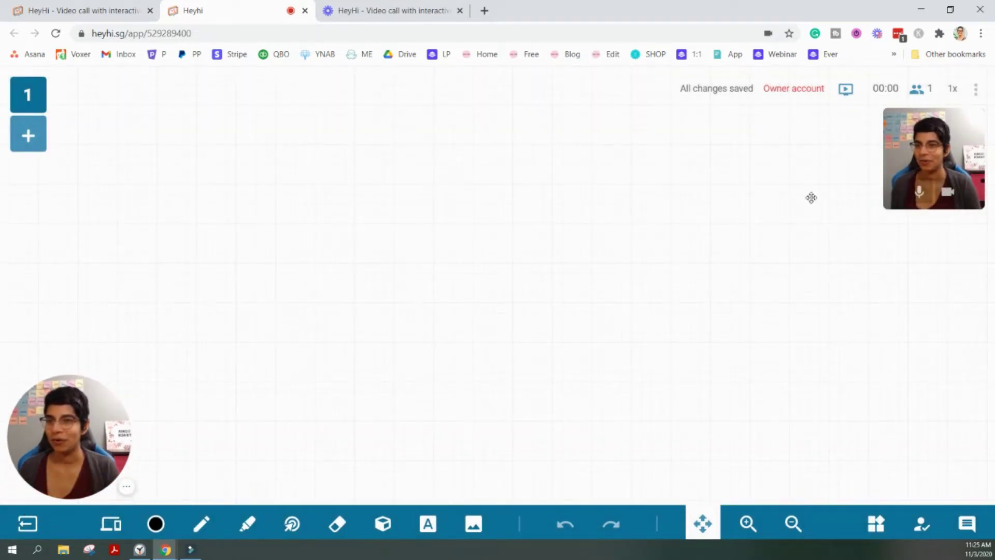
{"action": "left_click", "coordinate": [920, 191]}
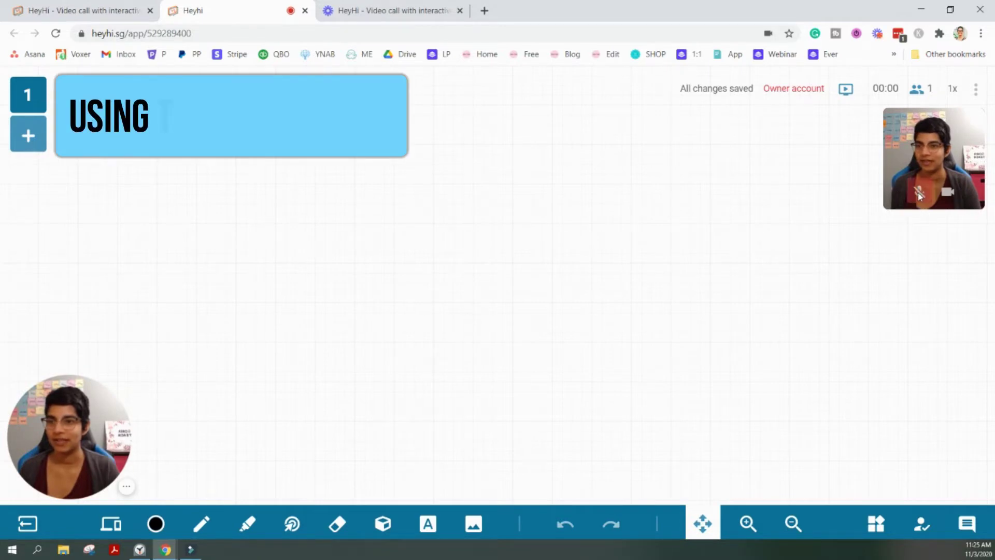
{"action": "left_click", "coordinate": [948, 193]}
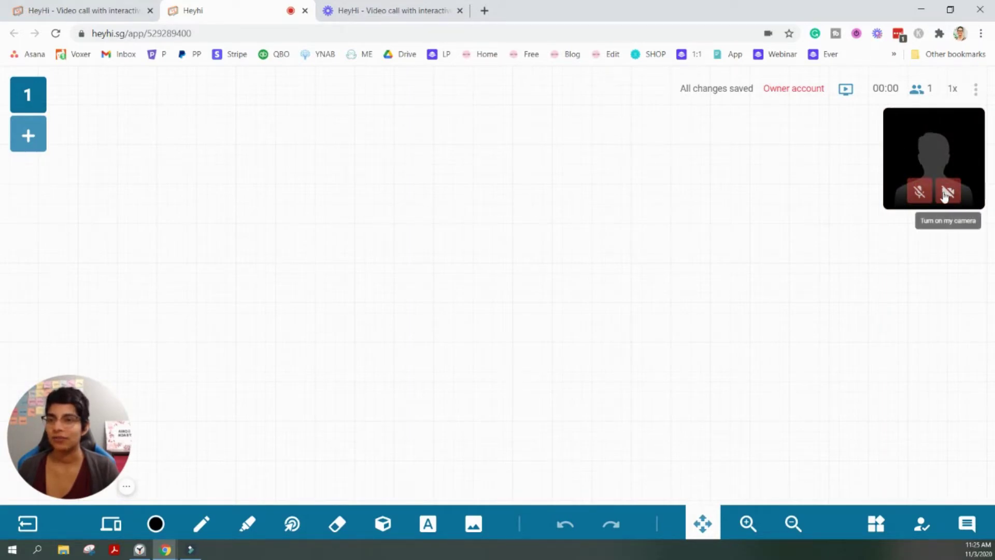
- Try 2x and 3x video tile sizes, return to 1x, and move your video circle higher
{"action": "left_click", "coordinate": [953, 88]}
{"action": "left_click", "coordinate": [896, 151]}
{"action": "left_click", "coordinate": [952, 88]}
{"action": "left_click", "coordinate": [913, 181]}
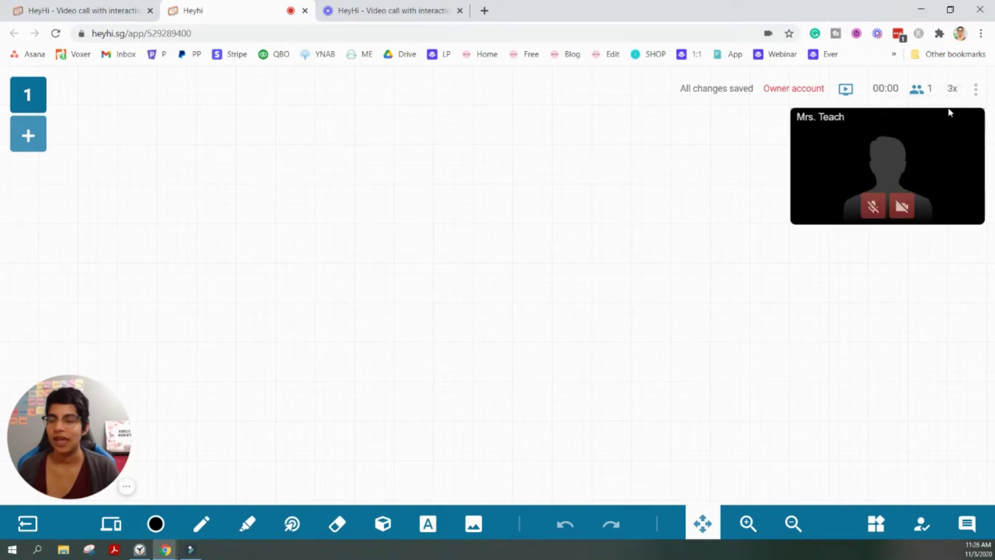
{"action": "left_click", "coordinate": [953, 89]}
{"action": "left_click", "coordinate": [923, 129]}
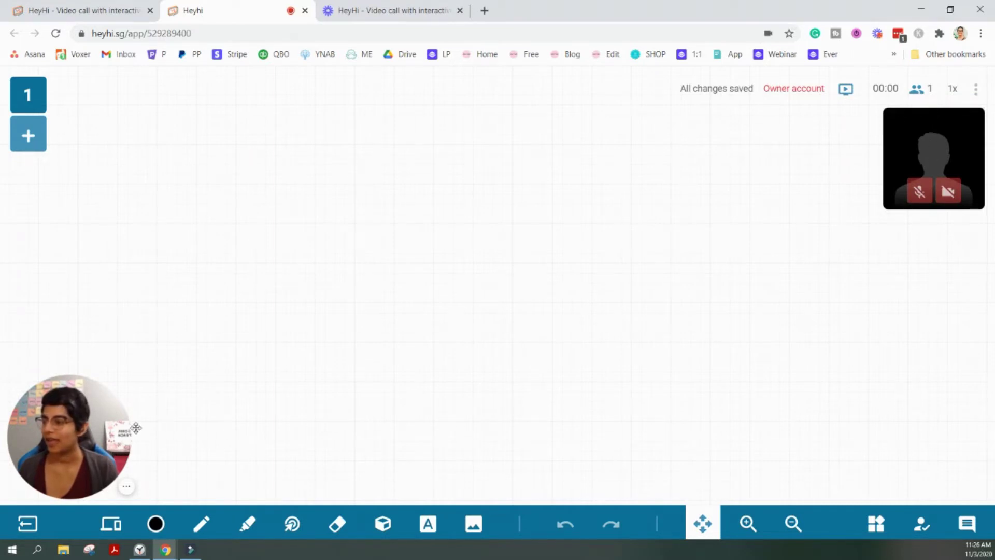
{"action": "mouse_move", "coordinate": [111, 429]}
{"action": "left_click_drag", "start_coordinate": [111, 429], "coordinate": [112, 374]}
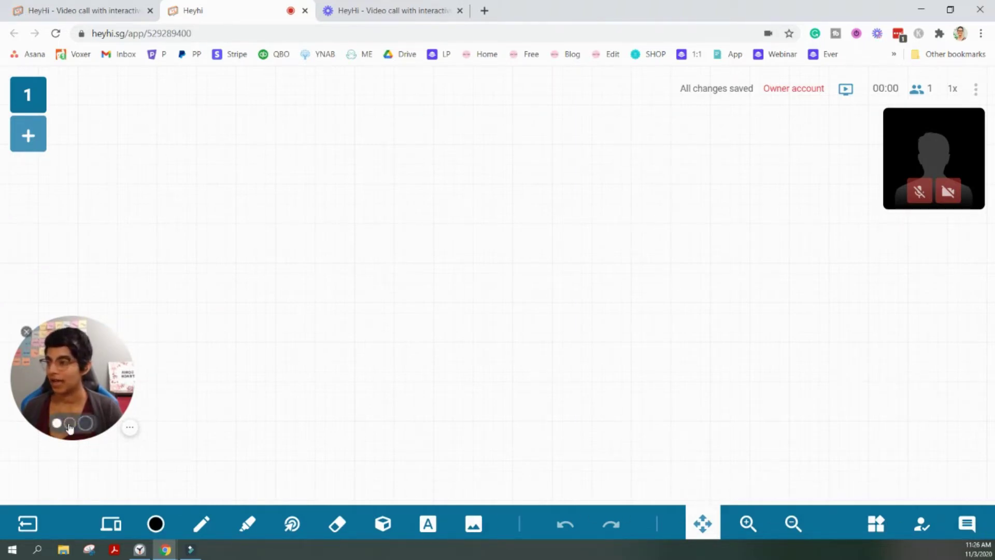
- Enable Draw with touch and sketch a plus sign and a line on the phone canvas
{"action": "left_click", "coordinate": [104, 523]}
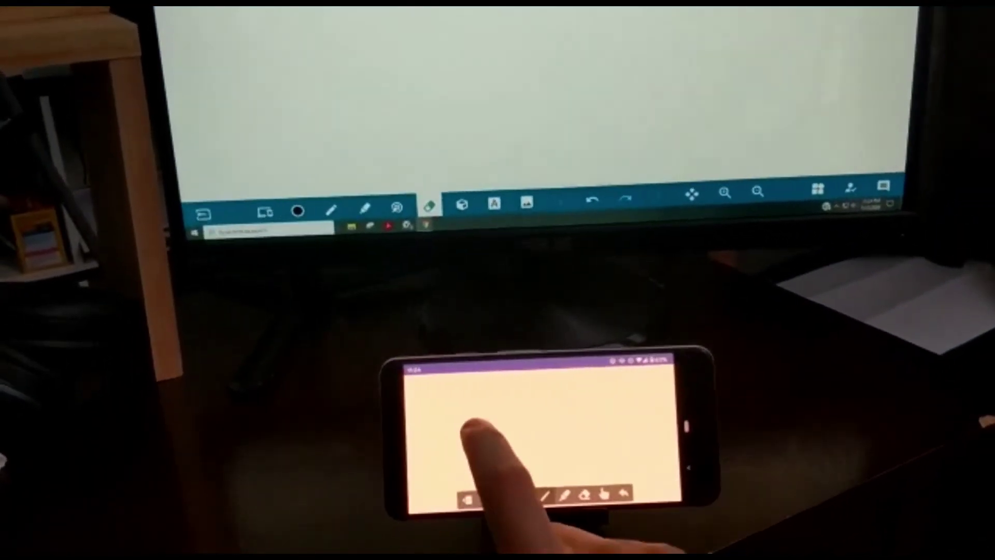
{"action": "mouse_move", "coordinate": [482, 419]}
{"action": "left_mouse_down"}
{"action": "mouse_move", "coordinate": [482, 464]}
{"action": "mouse_move", "coordinate": [528, 441]}
{"action": "left_mouse_up"}
{"action": "left_click_drag", "start_coordinate": [514, 428], "coordinate": [514, 452]}
{"action": "mouse_move", "coordinate": [549, 417]}
{"action": "left_mouse_down"}
{"action": "mouse_move", "coordinate": [549, 457]}
{"action": "mouse_move", "coordinate": [573, 427]}
{"action": "mouse_move", "coordinate": [591, 438]}
{"action": "left_mouse_up"}
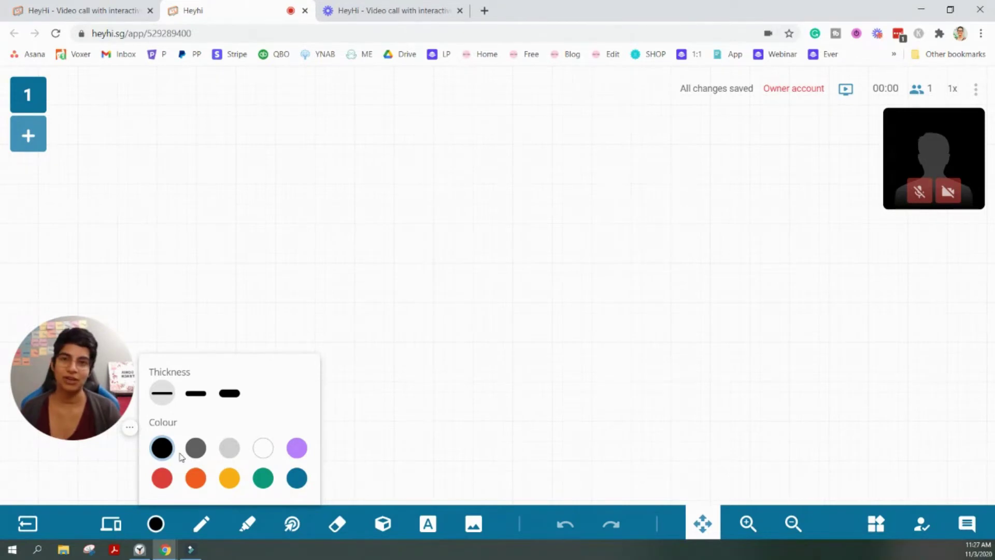
- Set medium stroke thickness and handwrite 'Hello' with the pen
{"action": "left_click", "coordinate": [196, 393]}
{"action": "left_click", "coordinate": [156, 524]}
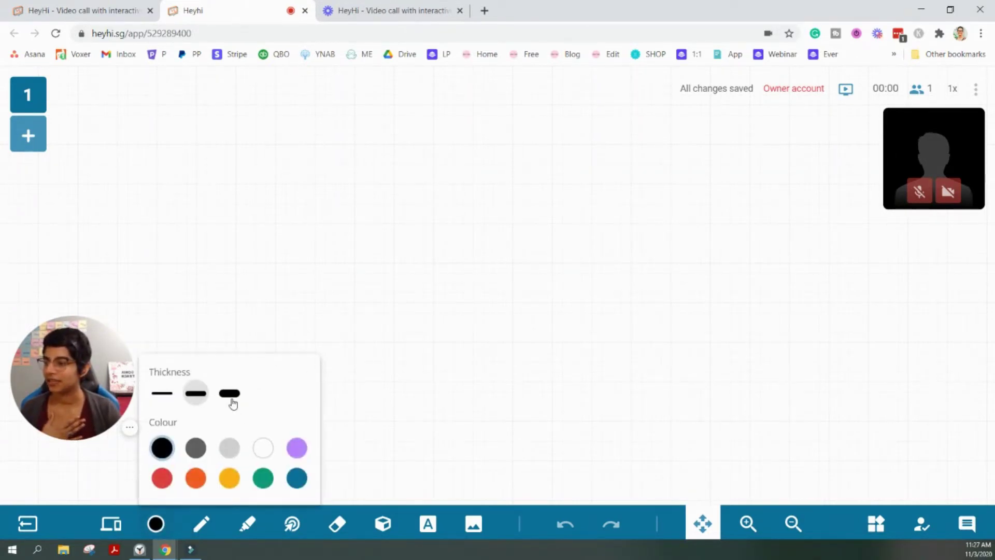
{"action": "left_click", "coordinate": [230, 393]}
{"action": "left_click", "coordinate": [201, 524]}
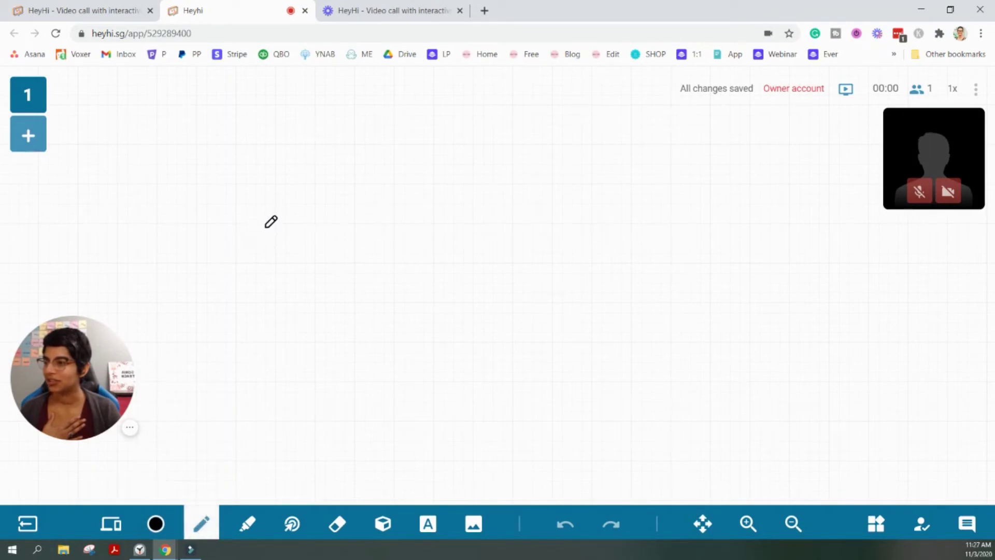
{"action": "mouse_move", "coordinate": [259, 210]}
{"action": "left_mouse_down"}
{"action": "mouse_move", "coordinate": [254, 293]}
{"action": "mouse_move", "coordinate": [296, 279]}
{"action": "left_mouse_up"}
{"action": "mouse_move", "coordinate": [258, 254]}
{"action": "left_mouse_down"}
{"action": "mouse_move", "coordinate": [309, 244]}
{"action": "mouse_move", "coordinate": [321, 255]}
{"action": "left_mouse_up"}
{"action": "mouse_move", "coordinate": [336, 222]}
{"action": "left_mouse_down"}
{"action": "mouse_move", "coordinate": [355, 265]}
{"action": "mouse_move", "coordinate": [382, 255]}
{"action": "left_mouse_up"}
{"action": "left_click_drag", "start_coordinate": [395, 233], "coordinate": [405, 243]}
- Switch the pen to purple, underline 'Hello' and draw a box around it
{"action": "left_click", "coordinate": [155, 524]}
{"action": "left_click", "coordinate": [300, 448]}
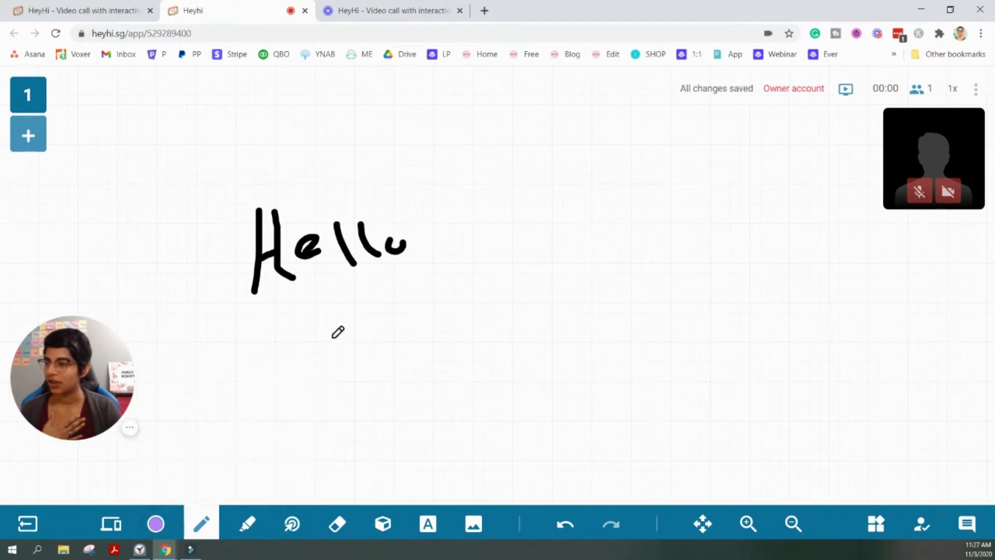
{"action": "left_click_drag", "start_coordinate": [253, 305], "coordinate": [407, 275]}
{"action": "mouse_move", "coordinate": [228, 189]}
{"action": "left_mouse_down"}
{"action": "mouse_move", "coordinate": [247, 311]}
{"action": "mouse_move", "coordinate": [376, 188]}
{"action": "mouse_move", "coordinate": [425, 232]}
{"action": "mouse_move", "coordinate": [416, 284]}
{"action": "mouse_move", "coordinate": [370, 290]}
{"action": "left_mouse_up"}
- Highlight 'Hello' in yellow with the highlighter
{"action": "left_click", "coordinate": [247, 524]}
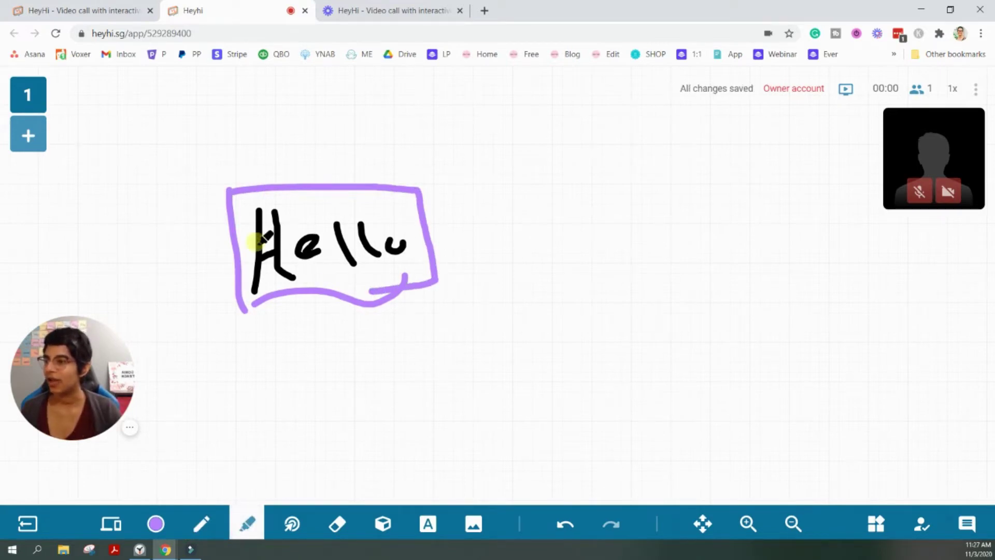
{"action": "mouse_move", "coordinate": [257, 240]}
{"action": "left_mouse_down"}
{"action": "mouse_move", "coordinate": [394, 223]}
{"action": "mouse_move", "coordinate": [257, 254]}
{"action": "mouse_move", "coordinate": [394, 249]}
{"action": "mouse_move", "coordinate": [301, 267]}
{"action": "mouse_move", "coordinate": [415, 269]}
{"action": "left_mouse_up"}
{"action": "left_click", "coordinate": [292, 523]}
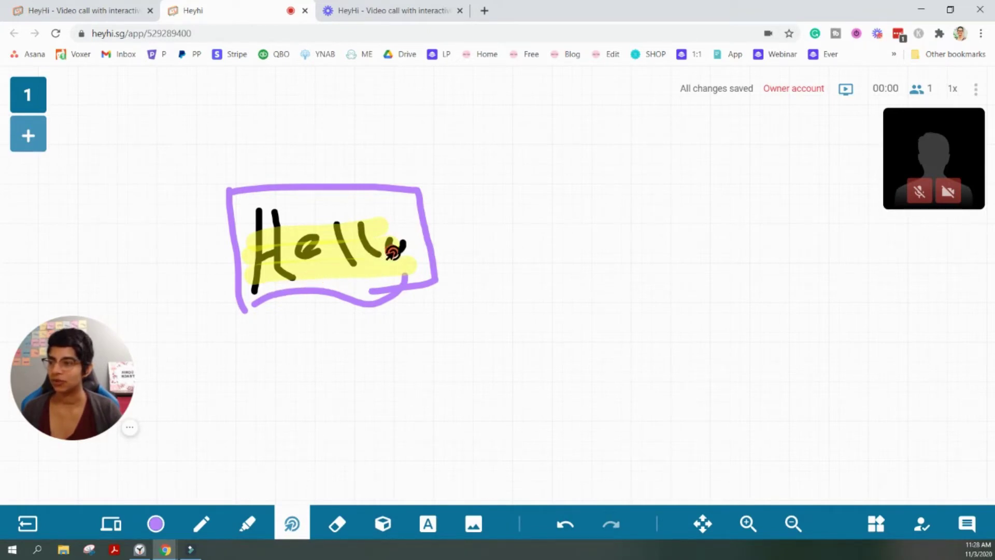
- Erase across the Hello drawing, starting at the purple box's bottom-left corner
{"action": "left_click", "coordinate": [337, 524]}
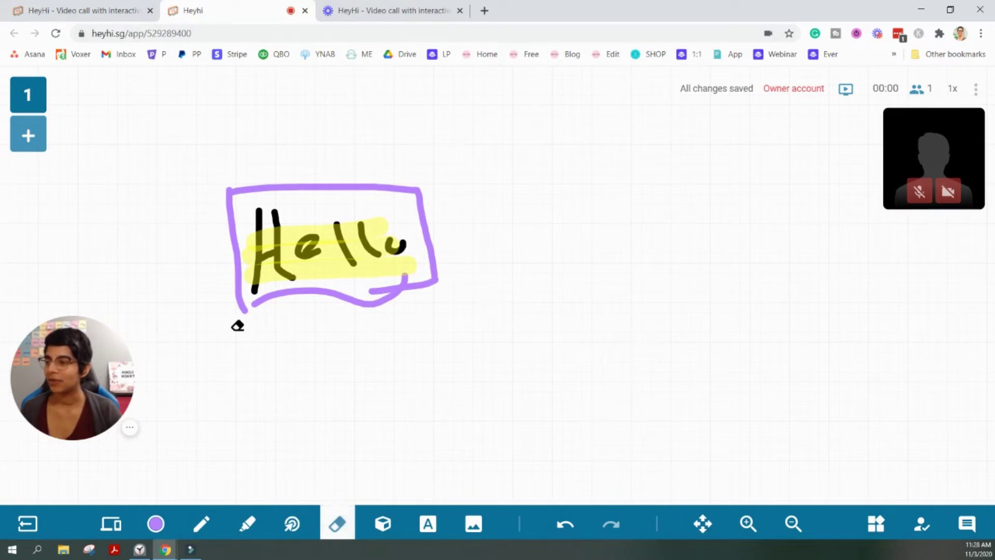
{"action": "mouse_move", "coordinate": [238, 327]}
{"action": "left_mouse_down"}
{"action": "mouse_move", "coordinate": [363, 293]}
{"action": "mouse_move", "coordinate": [198, 289]}
{"action": "mouse_move", "coordinate": [408, 278]}
{"action": "mouse_move", "coordinate": [243, 280]}
{"action": "mouse_move", "coordinate": [230, 260]}
{"action": "mouse_move", "coordinate": [337, 220]}
{"action": "mouse_move", "coordinate": [249, 195]}
{"action": "left_mouse_up"}
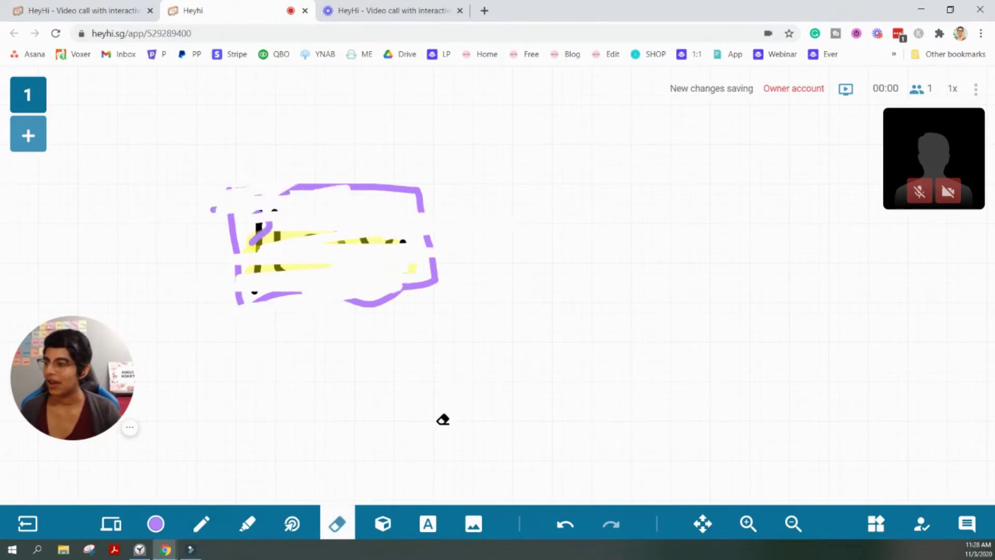
- Draw a purple rectangle to the right of the Hello fragments, then pan the board
{"action": "left_click", "coordinate": [382, 527]}
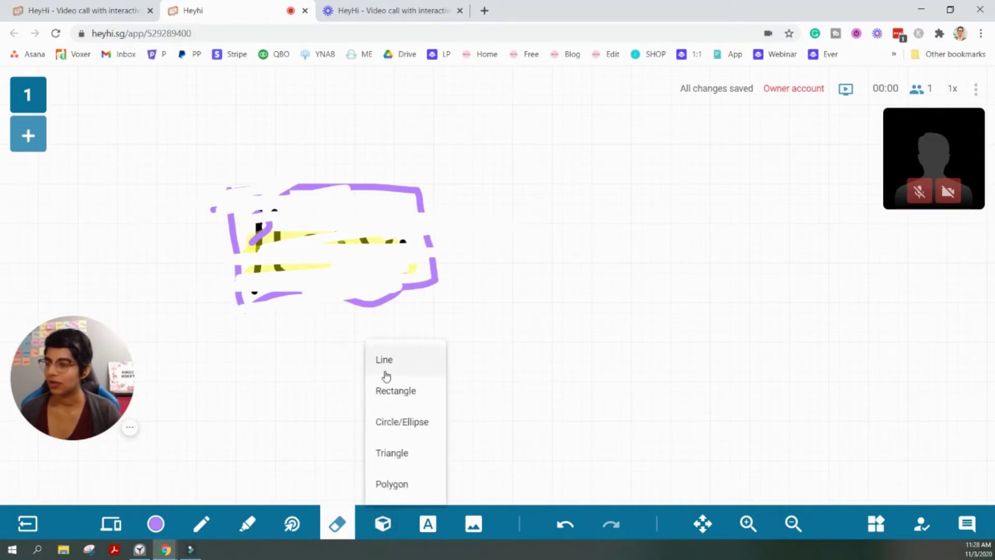
{"action": "left_click", "coordinate": [401, 395]}
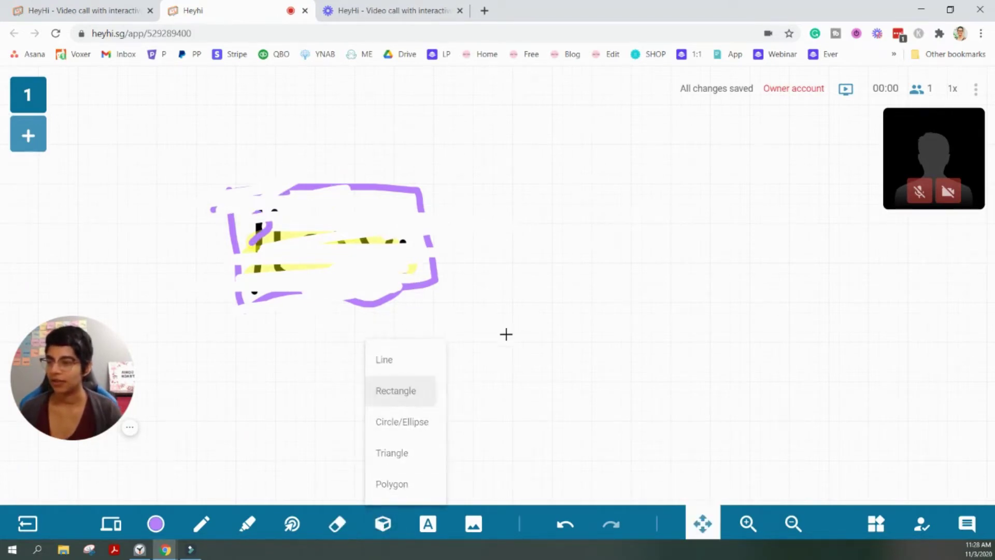
{"action": "mouse_move", "coordinate": [511, 300]}
{"action": "left_mouse_down"}
{"action": "mouse_move", "coordinate": [515, 340]}
{"action": "mouse_move", "coordinate": [673, 356]}
{"action": "mouse_move", "coordinate": [680, 381]}
{"action": "left_mouse_up"}
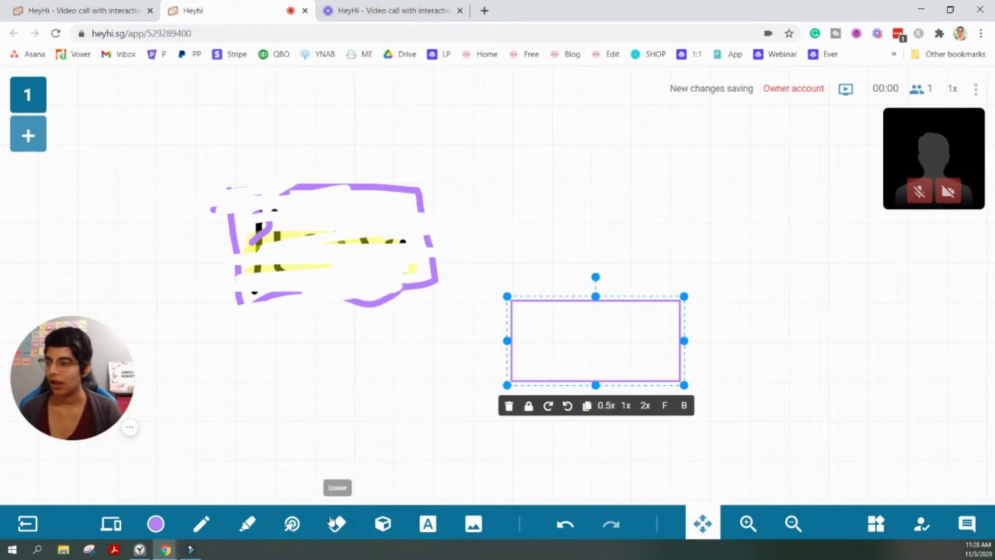
{"action": "left_click", "coordinate": [538, 368]}
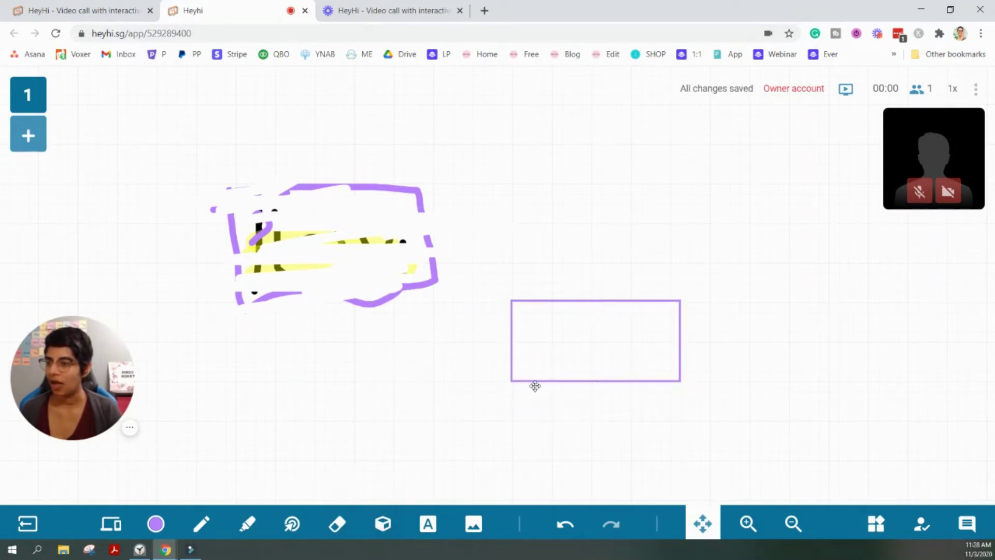
{"action": "mouse_move", "coordinate": [537, 368]}
{"action": "left_mouse_down"}
{"action": "mouse_move", "coordinate": [546, 355]}
{"action": "mouse_move", "coordinate": [543, 375]}
{"action": "mouse_move", "coordinate": [453, 287]}
{"action": "mouse_move", "coordinate": [506, 293]}
{"action": "mouse_move", "coordinate": [509, 282]}
{"action": "mouse_move", "coordinate": [637, 485]}
{"action": "mouse_move", "coordinate": [496, 311]}
{"action": "mouse_move", "coordinate": [467, 298]}
{"action": "mouse_move", "coordinate": [454, 309]}
{"action": "left_mouse_up"}
{"action": "mouse_move", "coordinate": [634, 231]}
{"action": "left_mouse_down"}
{"action": "mouse_move", "coordinate": [652, 191]}
{"action": "mouse_move", "coordinate": [633, 209]}
{"action": "mouse_move", "coordinate": [480, 522]}
{"action": "mouse_move", "coordinate": [506, 420]}
{"action": "mouse_move", "coordinate": [636, 156]}
{"action": "mouse_move", "coordinate": [760, 164]}
{"action": "mouse_move", "coordinate": [701, 166]}
{"action": "left_mouse_up"}
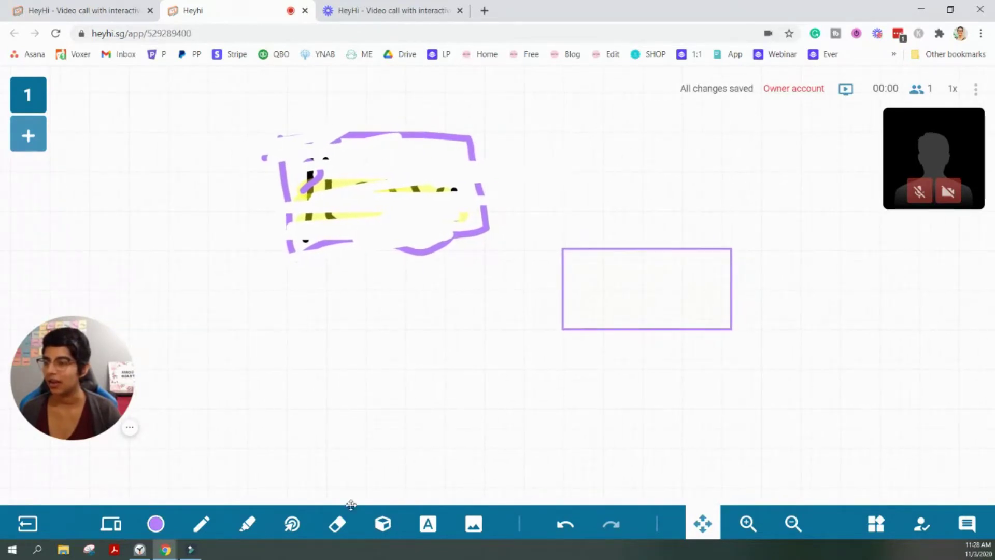
- Add a text box inside the purple rectangle and replace its placeholder with 'Testing testing'
{"action": "left_click", "coordinate": [426, 524]}
{"action": "left_click", "coordinate": [597, 287]}
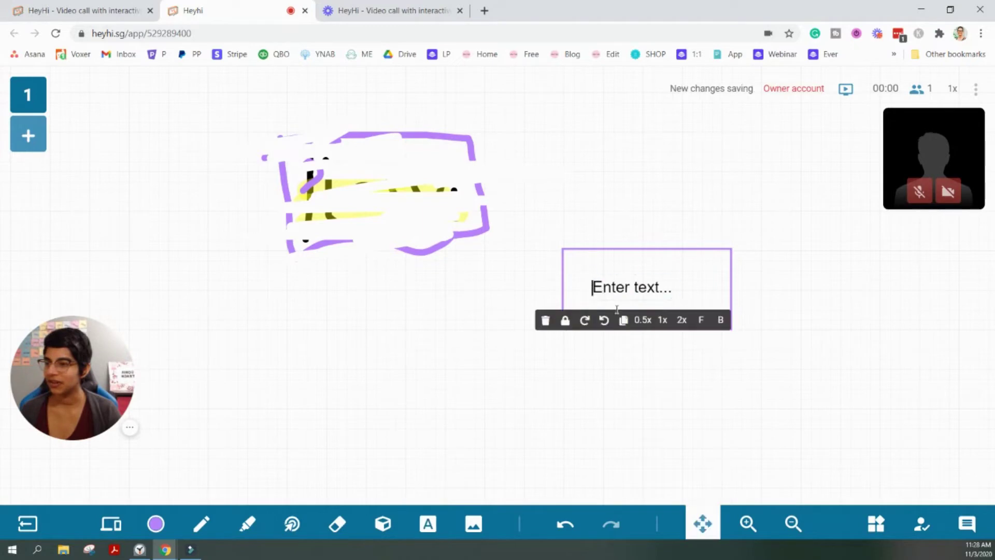
{"action": "left_click_drag", "start_coordinate": [671, 287], "coordinate": [580, 285]}
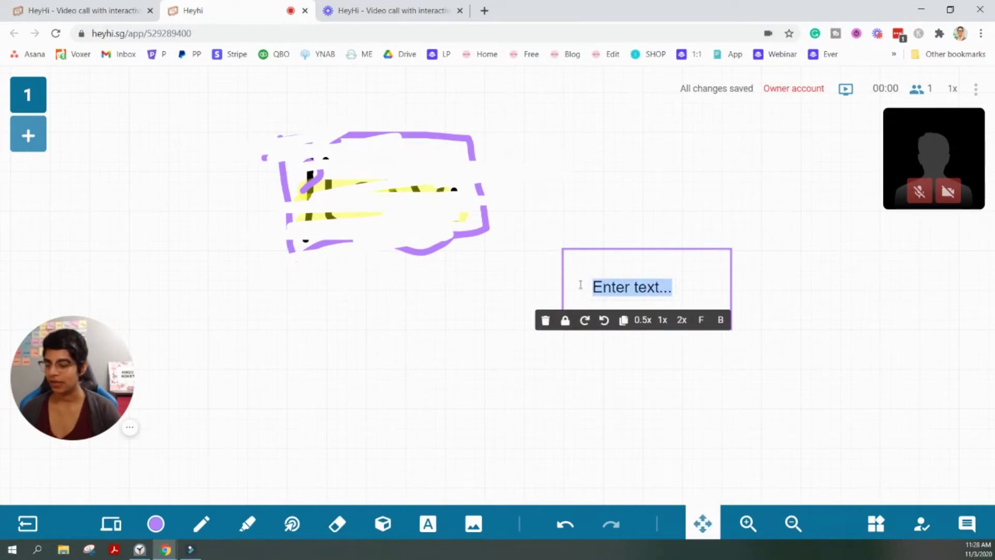
{"action": "type", "text": "T"}
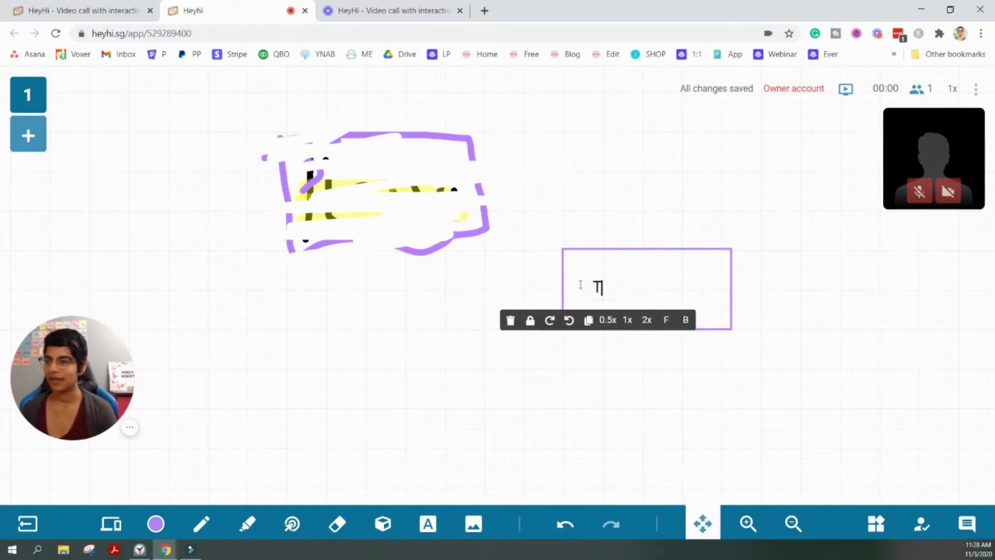
{"action": "type", "text": "histing testing"}
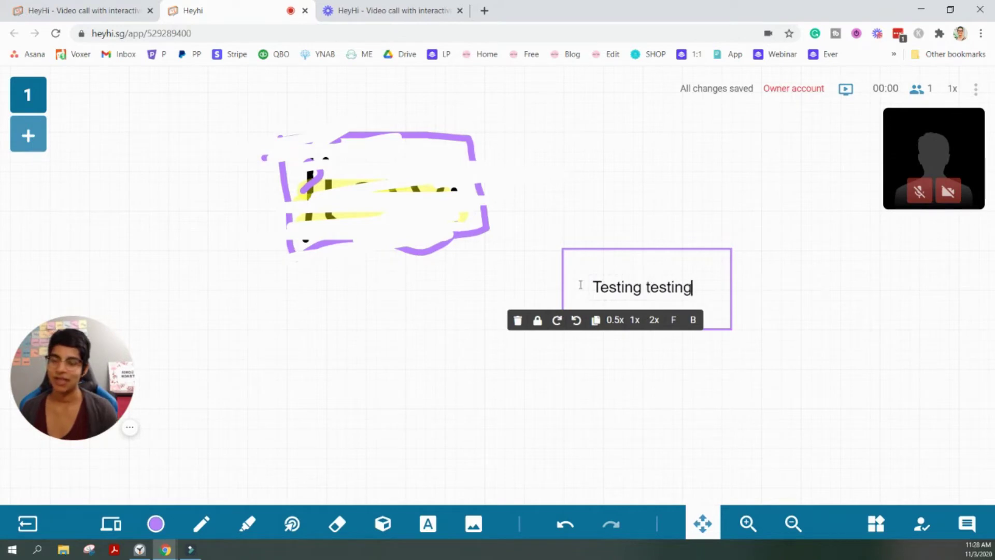
{"action": "left_click_drag", "start_coordinate": [493, 369], "coordinate": [487, 354]}
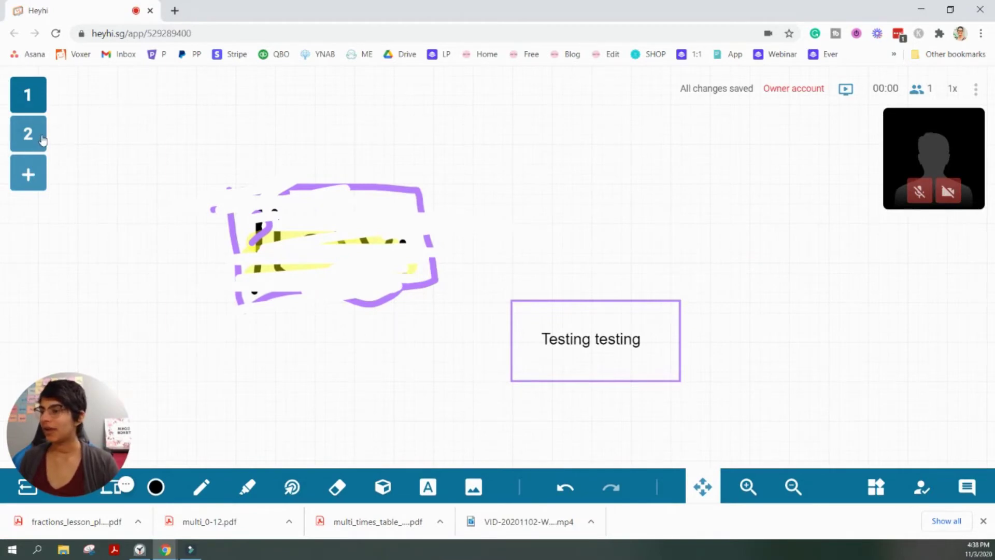
- On board 2, upload the multi_0-12 PDF from the computer as a document to insert
{"action": "left_click", "coordinate": [43, 139]}
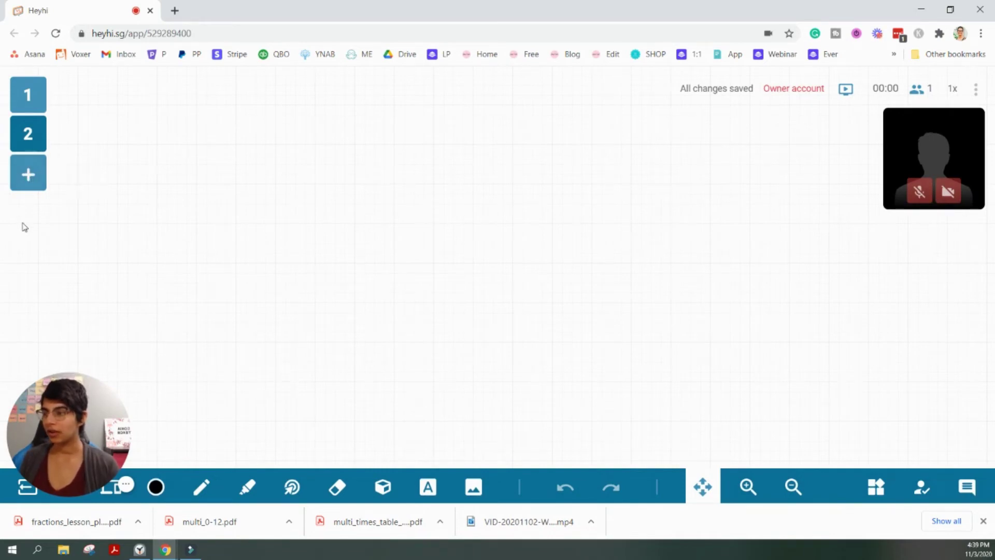
{"action": "left_click", "coordinate": [474, 488]}
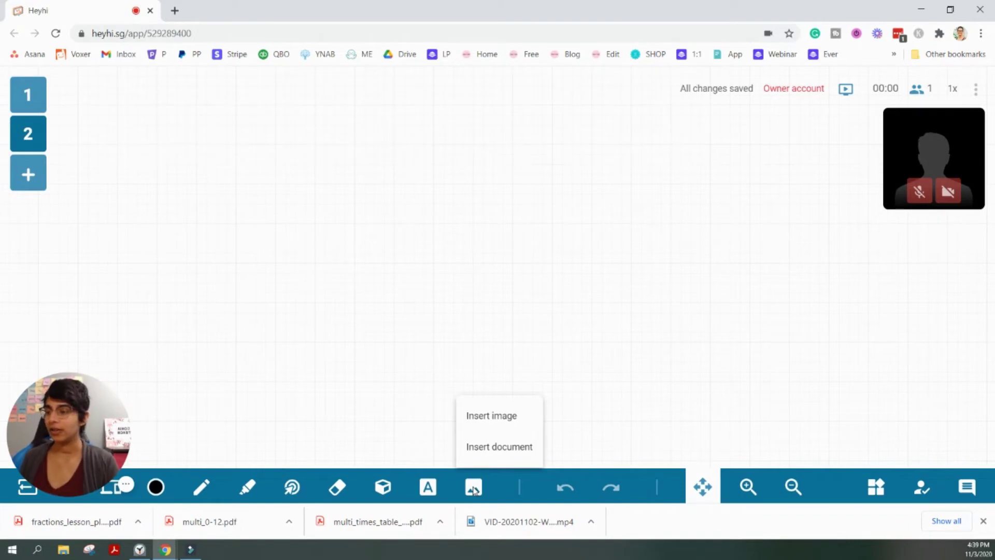
{"action": "left_click", "coordinate": [489, 447]}
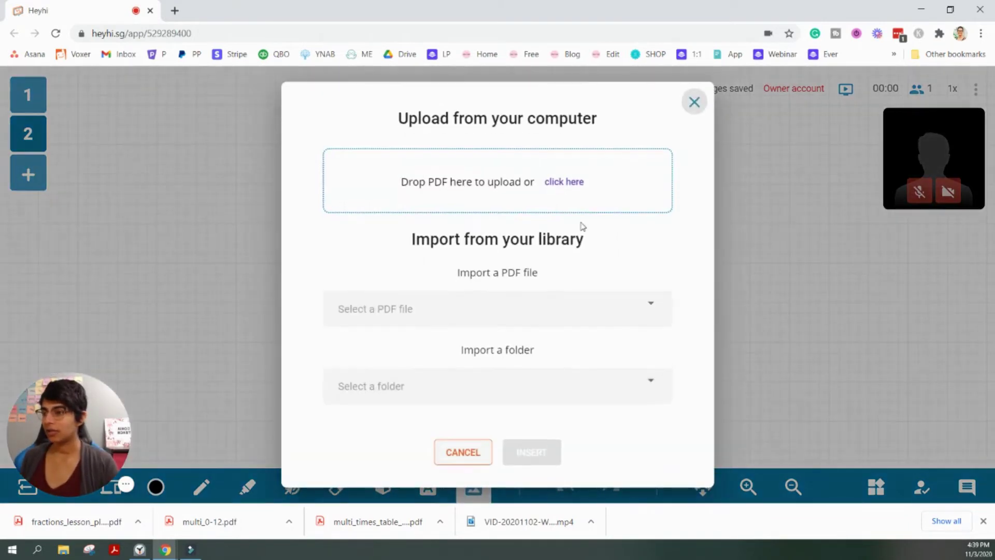
{"action": "left_click", "coordinate": [626, 320]}
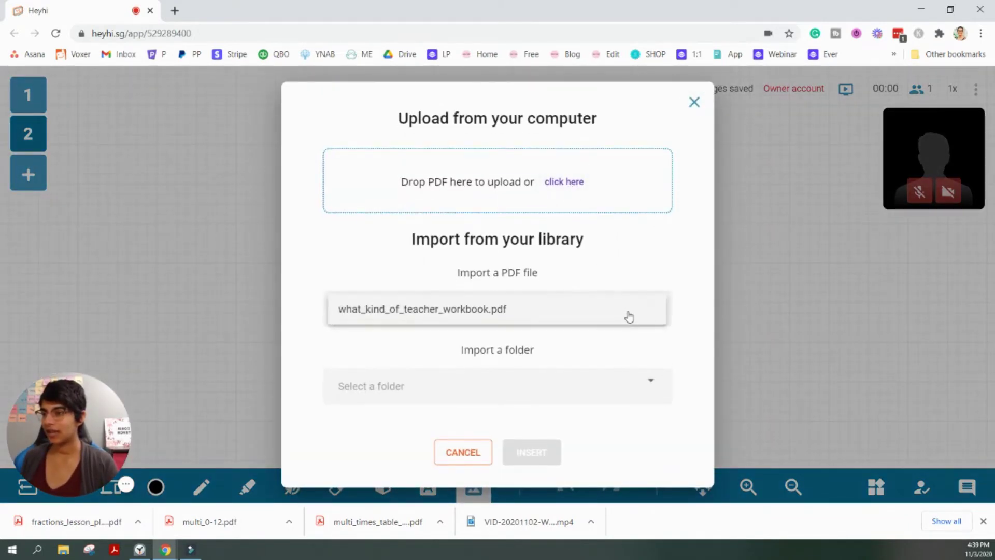
{"action": "left_click", "coordinate": [641, 262]}
{"action": "left_click", "coordinate": [562, 184]}
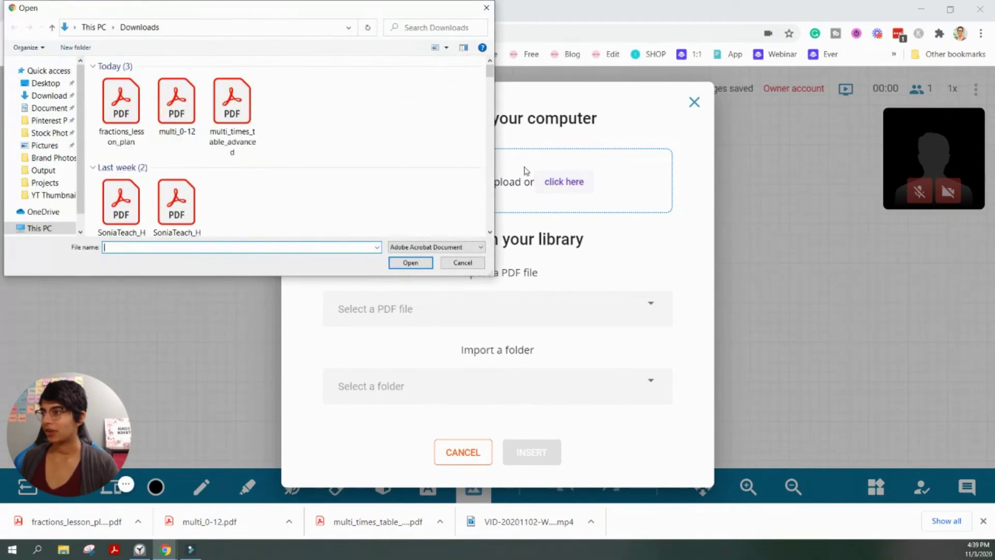
{"action": "left_click", "coordinate": [174, 105]}
{"action": "left_click", "coordinate": [409, 263]}
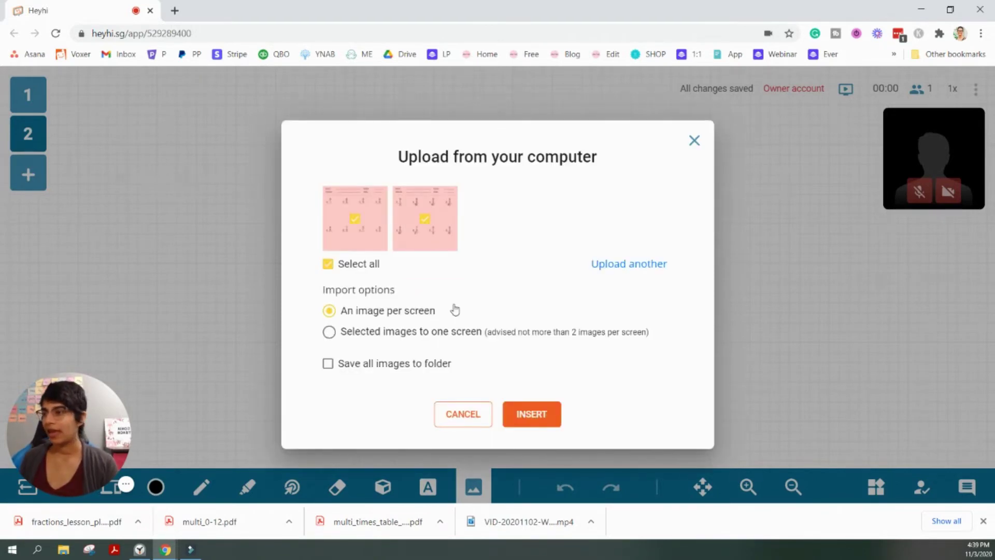
- Keep both worksheet pages selected and insert them as one image per screen
{"action": "left_click", "coordinate": [425, 222]}
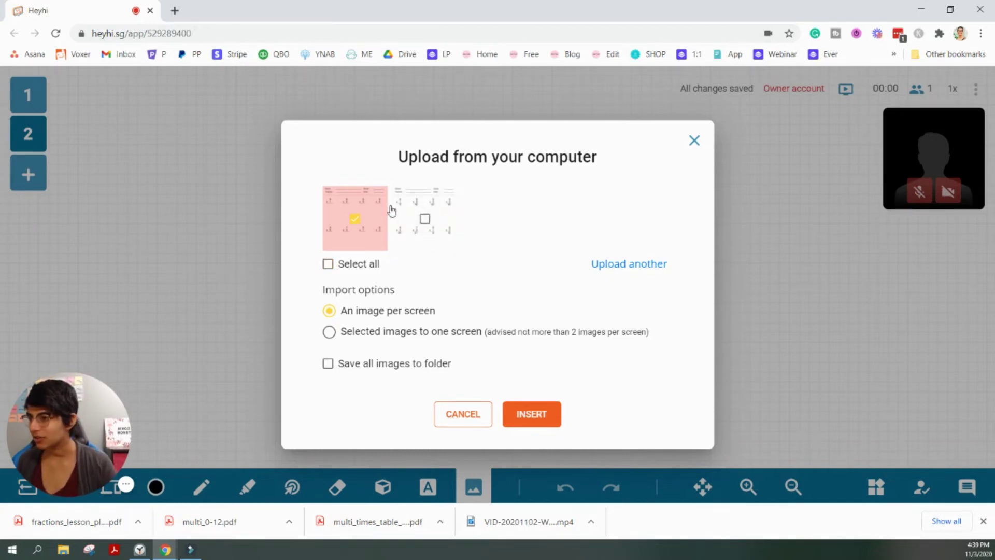
{"action": "left_click", "coordinate": [425, 222]}
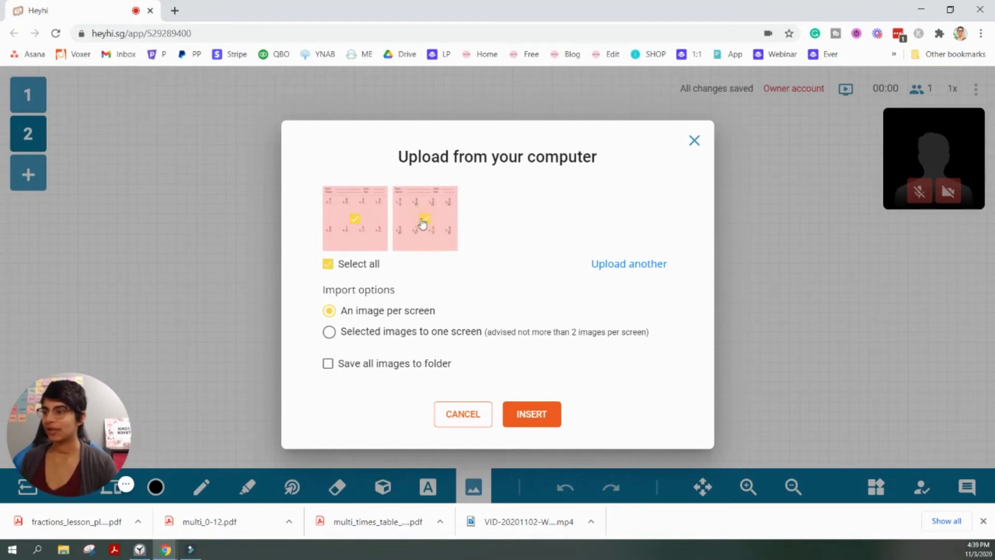
{"action": "left_click", "coordinate": [543, 419]}
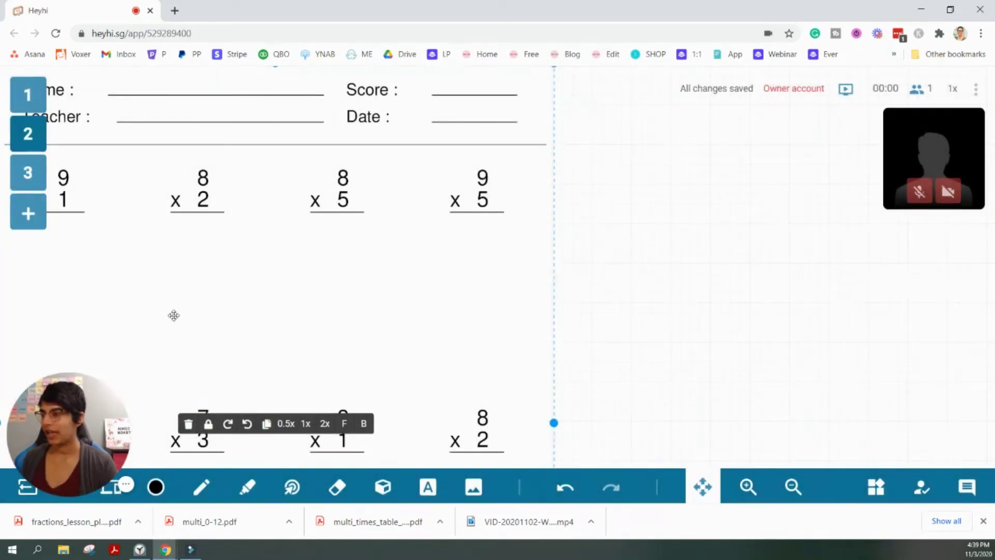
- Bring the whole worksheet into view and enlarge it from its corner handle
{"action": "left_click_drag", "start_coordinate": [173, 315], "coordinate": [430, 274]}
{"action": "scroll", "coordinate": [393, 238], "scroll_direction": "down", "scroll_amount": 5}
{"action": "scroll", "coordinate": [448, 264], "scroll_direction": "down", "scroll_amount": 8}
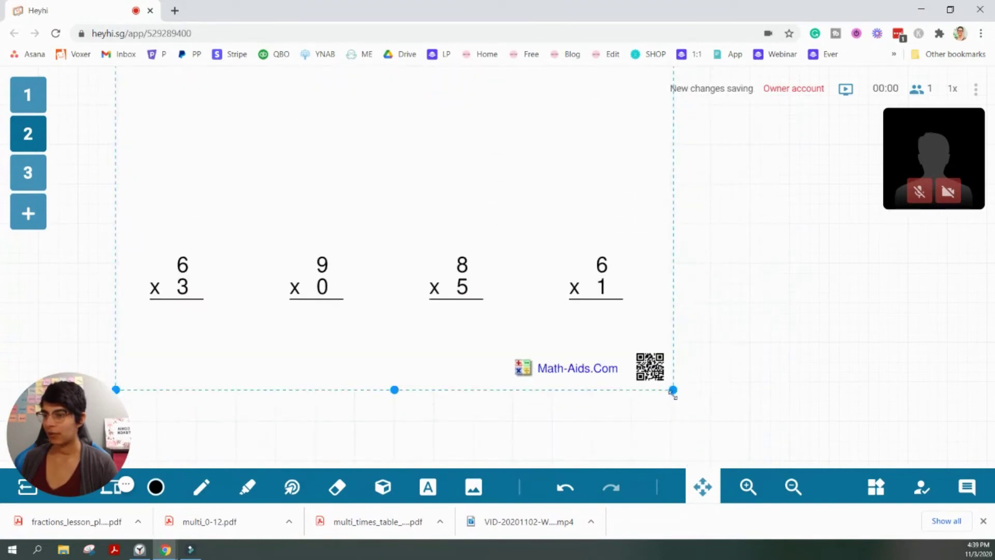
{"action": "left_click_drag", "start_coordinate": [258, 86], "coordinate": [473, 397]}
{"action": "scroll", "coordinate": [455, 297], "scroll_direction": "up", "scroll_amount": 3}
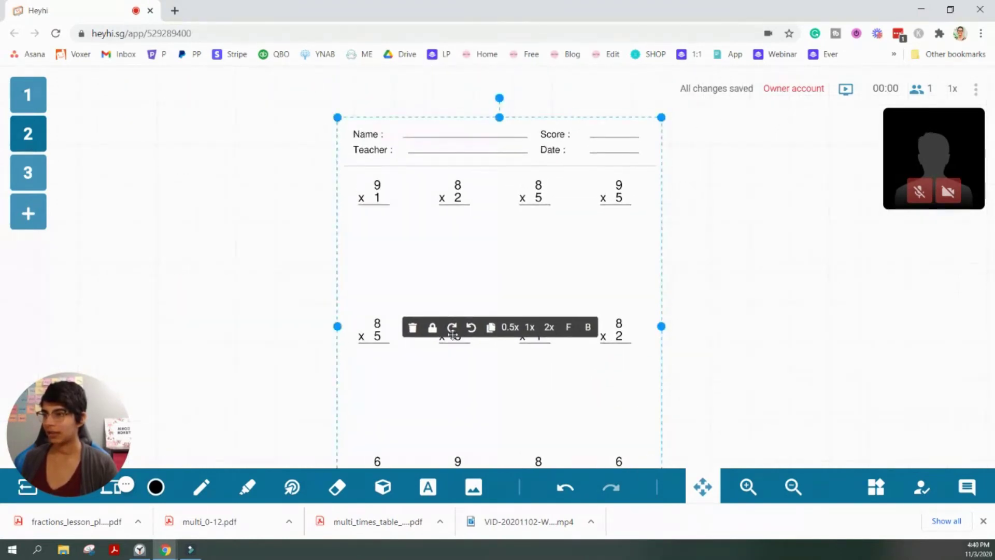
{"action": "scroll", "coordinate": [513, 275], "scroll_direction": "up", "scroll_amount": 2}
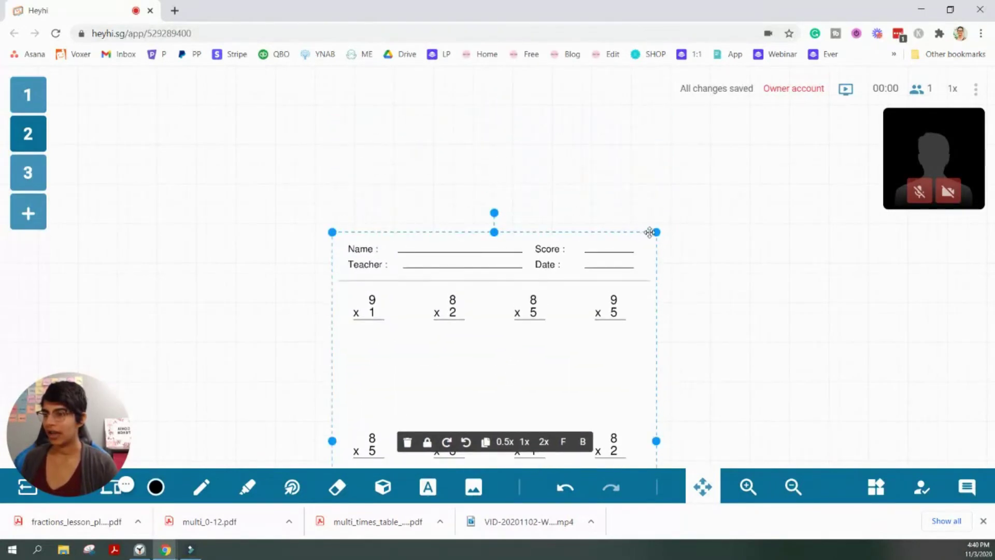
{"action": "left_click_drag", "start_coordinate": [653, 231], "coordinate": [739, 158]}
- Lock the worksheet in place and shift it to the centre of board 2
{"action": "scroll", "coordinate": [513, 262], "scroll_direction": "down", "scroll_amount": 2}
{"action": "left_click_drag", "start_coordinate": [511, 217], "coordinate": [500, 221]}
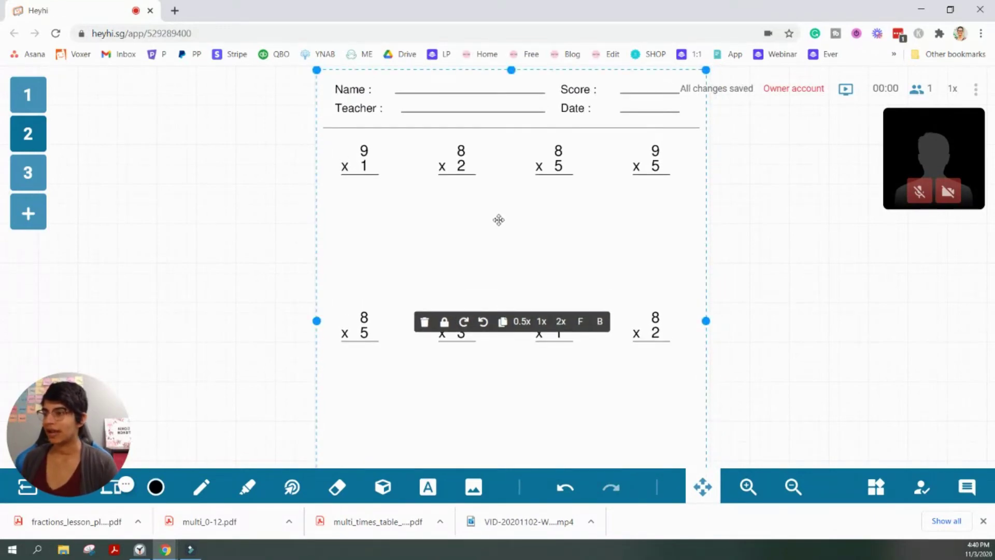
{"action": "left_click", "coordinate": [444, 321]}
{"action": "left_click_drag", "start_coordinate": [487, 280], "coordinate": [500, 295]}
{"action": "left_click_drag", "start_coordinate": [756, 258], "coordinate": [823, 260]}
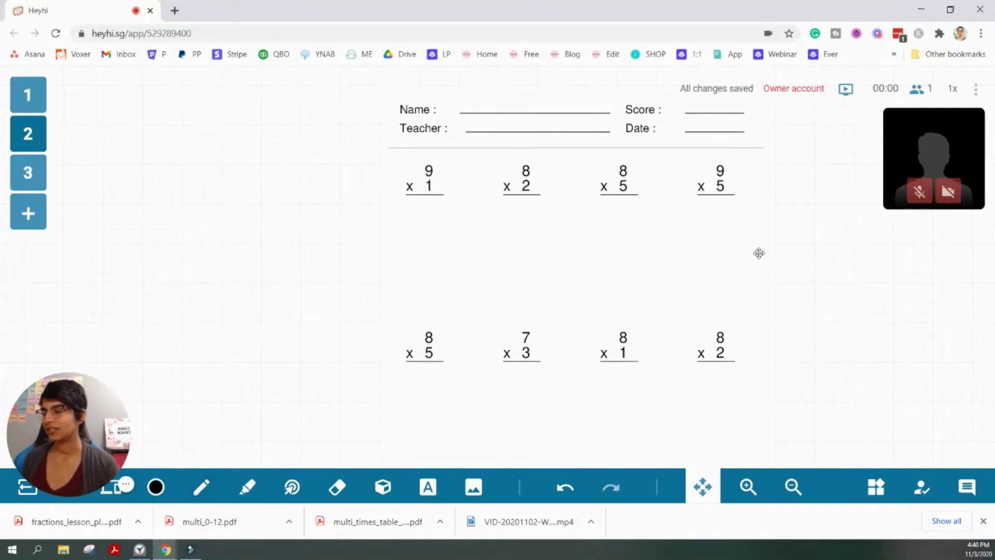
- Handwrite the answers 9, 16 and 40 under 9 × 1, 8 × 2 and 8 × 5
{"action": "left_click", "coordinate": [201, 486]}
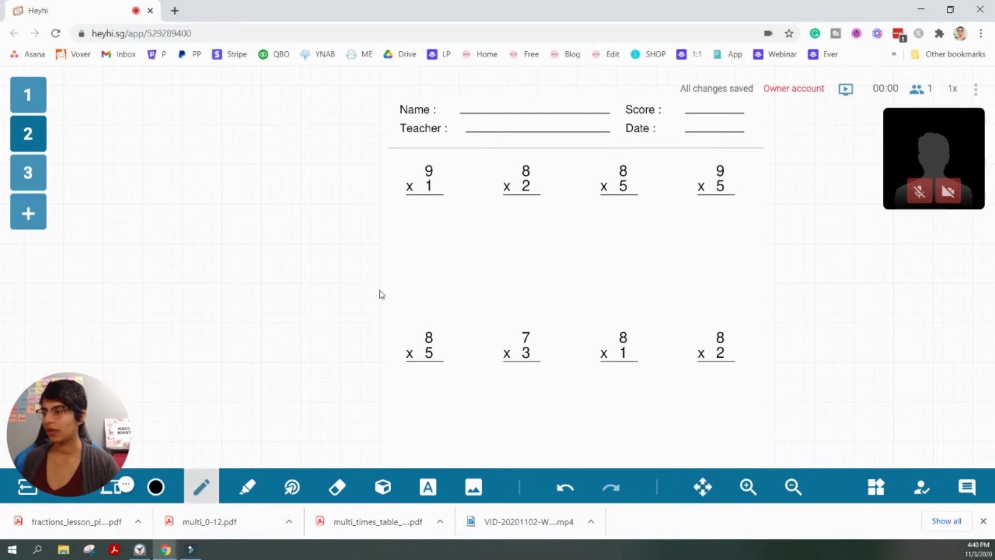
{"action": "mouse_move", "coordinate": [429, 210]}
{"action": "left_mouse_down"}
{"action": "mouse_move", "coordinate": [418, 210]}
{"action": "mouse_move", "coordinate": [422, 222]}
{"action": "left_mouse_up"}
{"action": "mouse_move", "coordinate": [513, 199]}
{"action": "left_mouse_down"}
{"action": "mouse_move", "coordinate": [512, 218]}
{"action": "mouse_move", "coordinate": [528, 211]}
{"action": "left_mouse_up"}
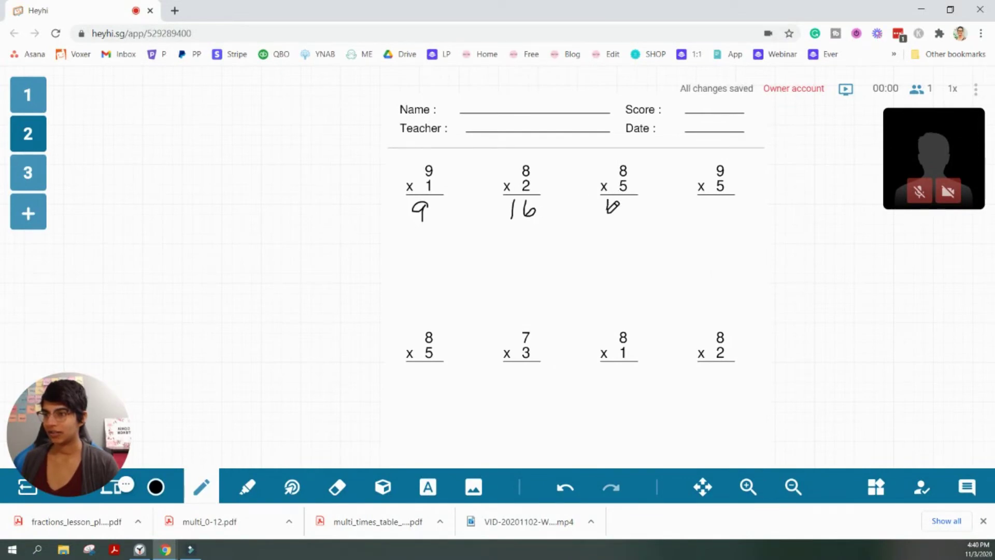
{"action": "mouse_move", "coordinate": [609, 201]}
{"action": "left_mouse_down"}
{"action": "mouse_move", "coordinate": [612, 224]}
{"action": "mouse_move", "coordinate": [626, 219]}
{"action": "left_mouse_up"}
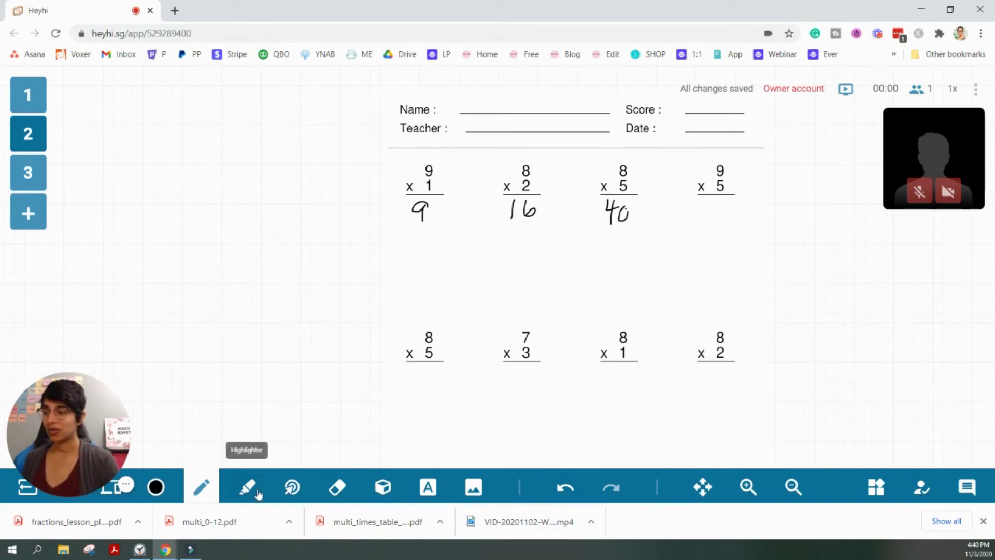
- Add the typed answer 45 under 9 × 5 with a text box
{"action": "left_click", "coordinate": [428, 487]}
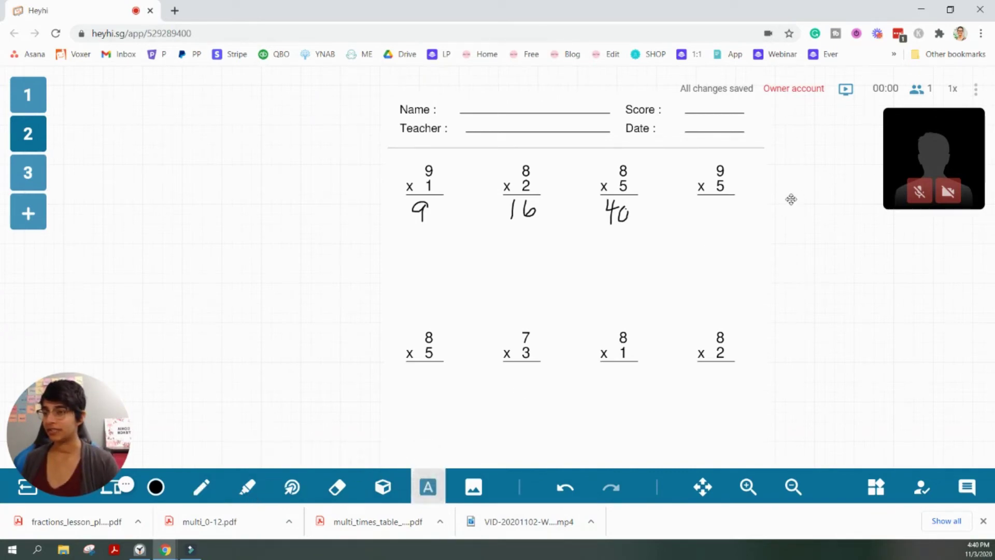
{"action": "left_click", "coordinate": [720, 212]}
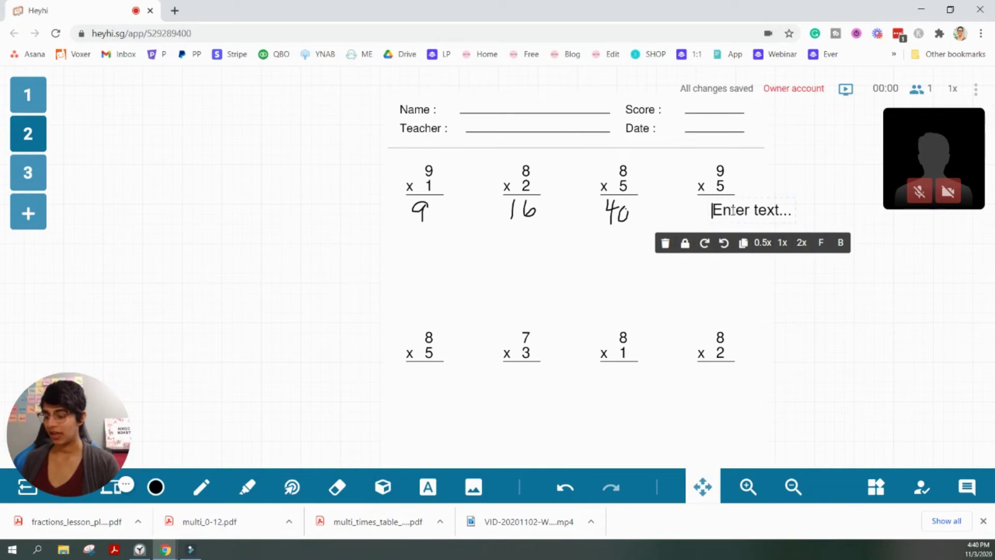
{"action": "type", "text": "45"}
{"action": "left_click", "coordinate": [731, 262]}
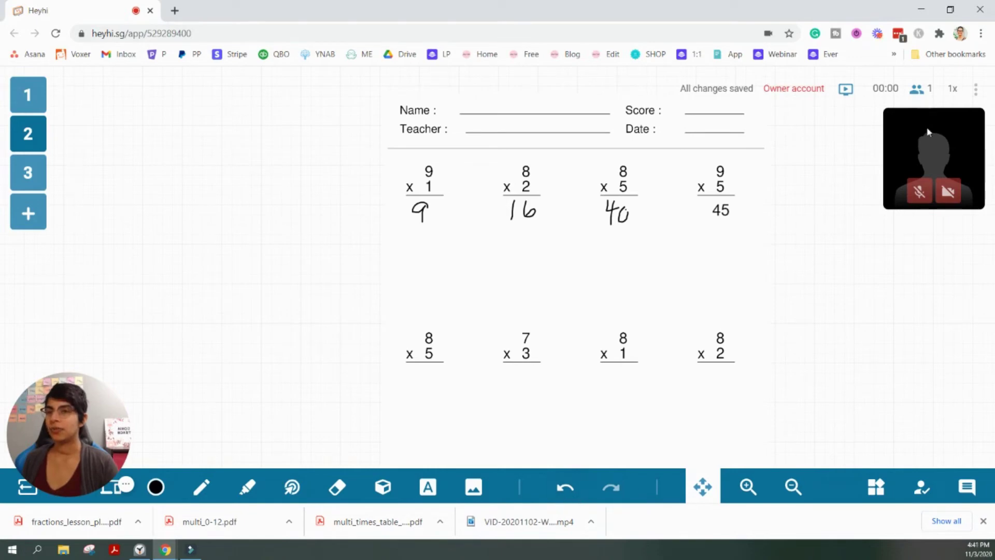
{"action": "left_click", "coordinate": [976, 89]}
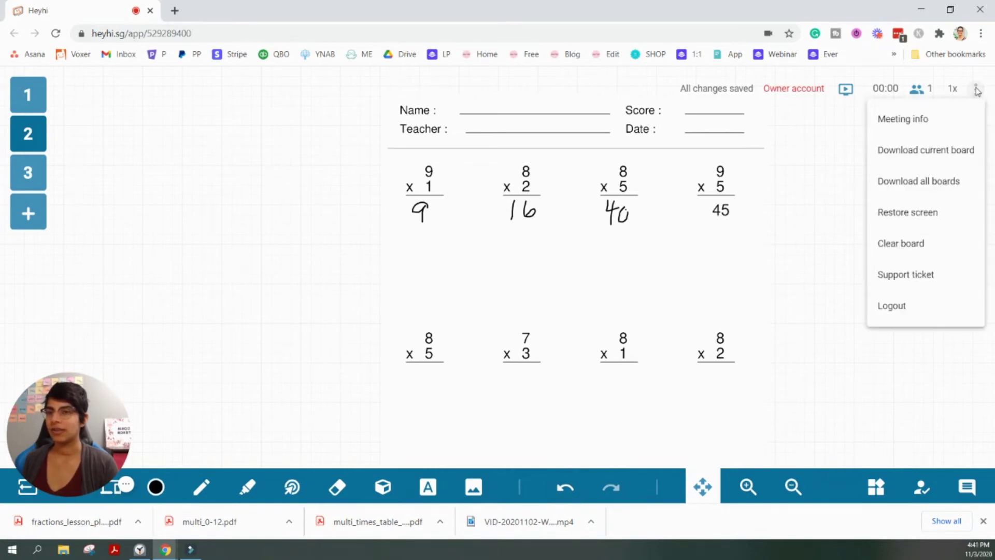
{"action": "left_click", "coordinate": [931, 214]}
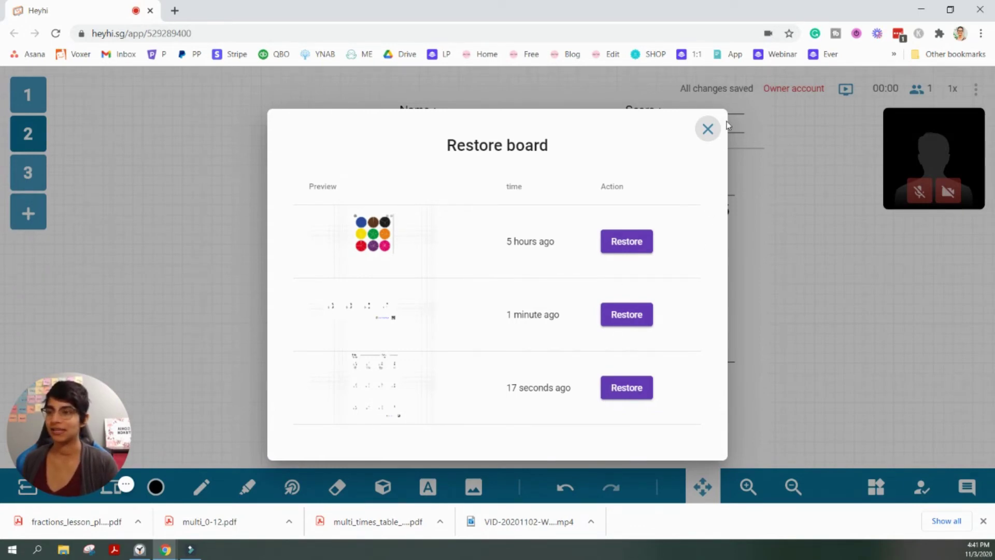
{"action": "left_click", "coordinate": [708, 129]}
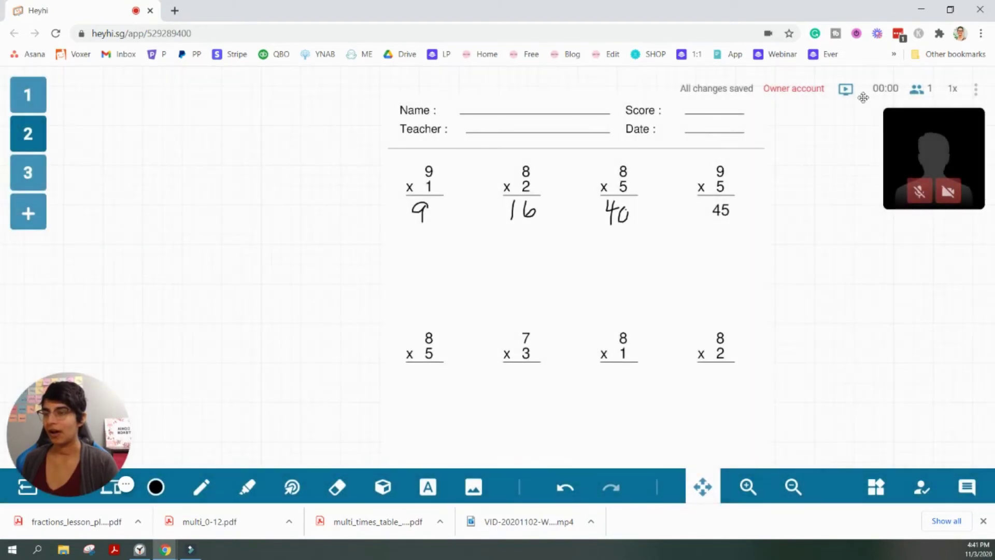
{"action": "left_click", "coordinate": [977, 90]}
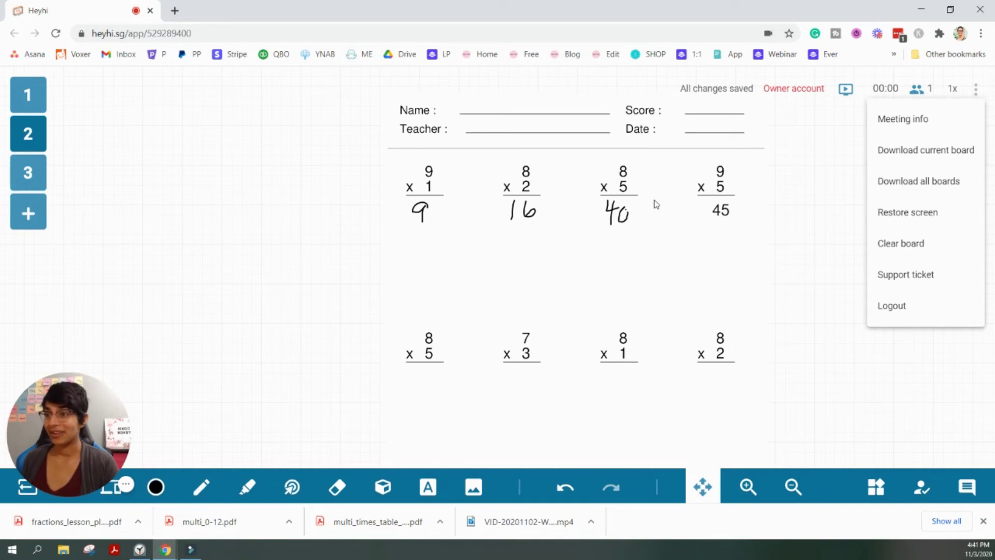
{"action": "left_click", "coordinate": [35, 175]}
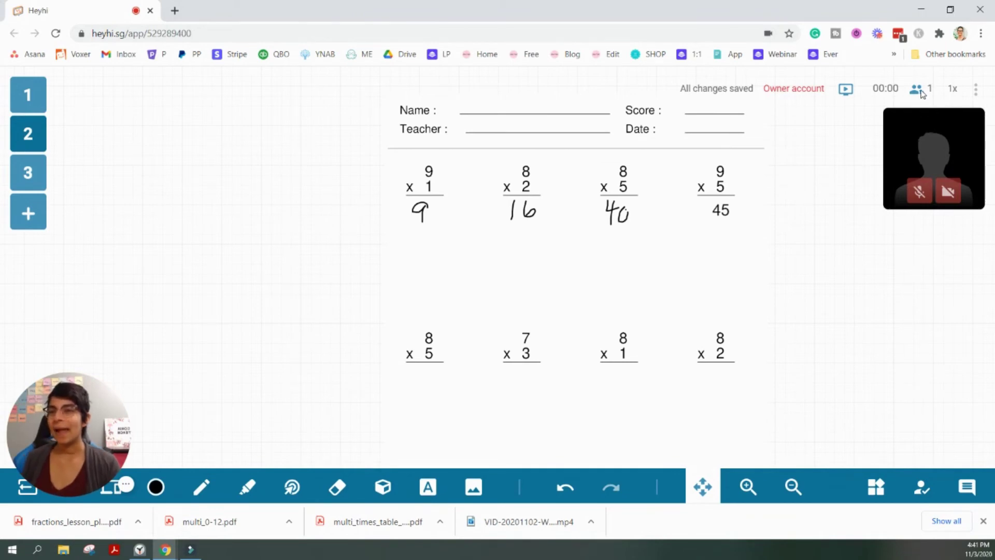
{"action": "left_click", "coordinate": [976, 89]}
{"action": "left_click", "coordinate": [977, 89]}
{"action": "left_click", "coordinate": [976, 89]}
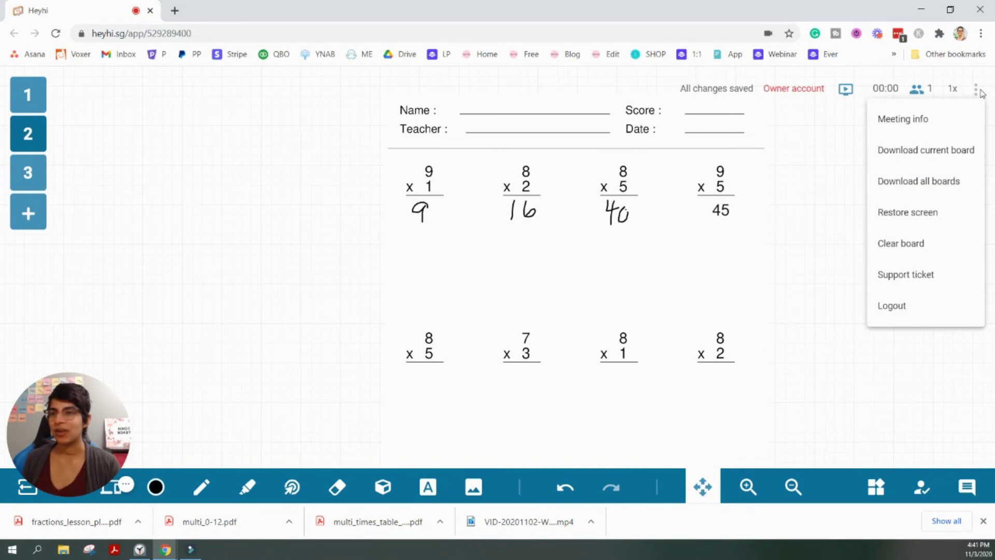
{"action": "left_click", "coordinate": [925, 92]}
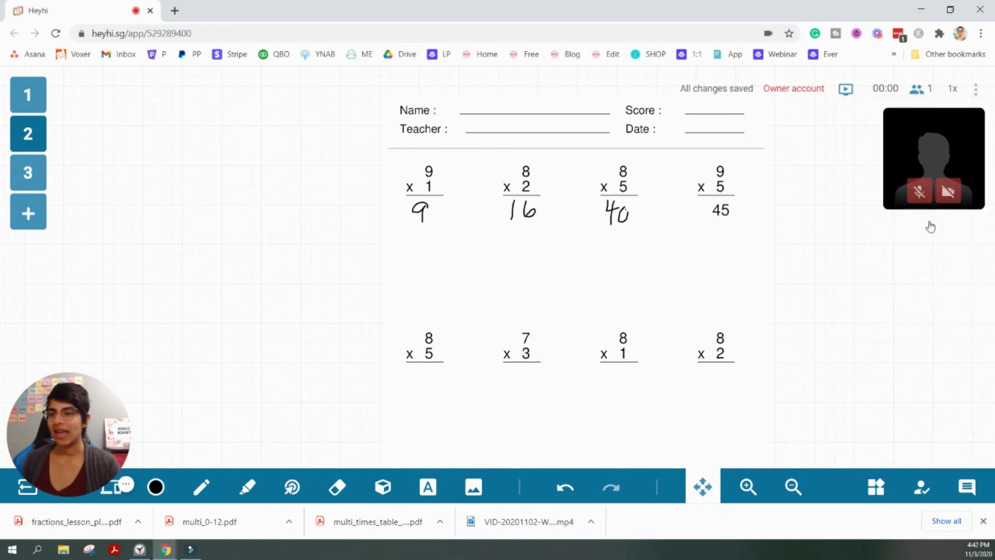
- Open the Guests settings and switch off guest editing, speaking, webcam and chat
{"action": "left_click", "coordinate": [921, 488]}
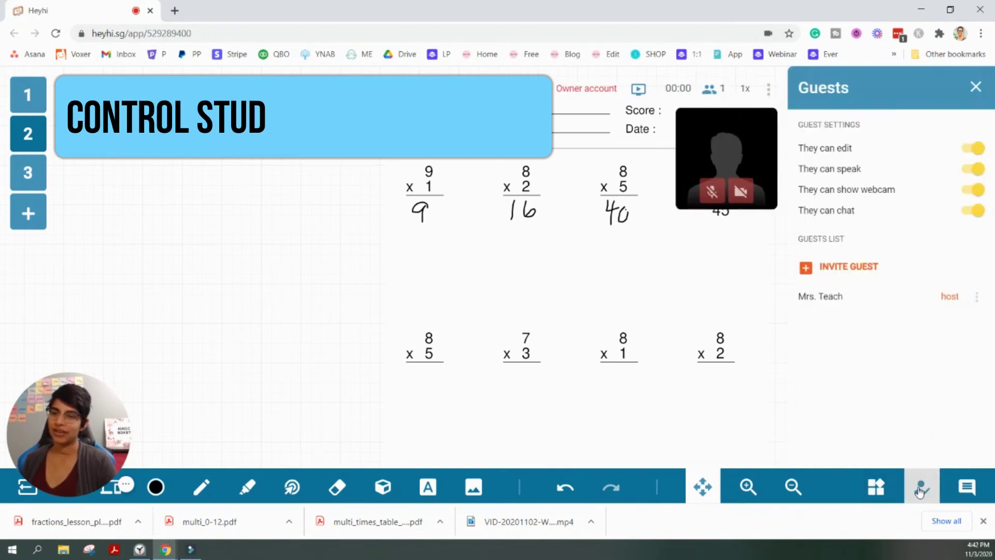
{"action": "left_click", "coordinate": [977, 150]}
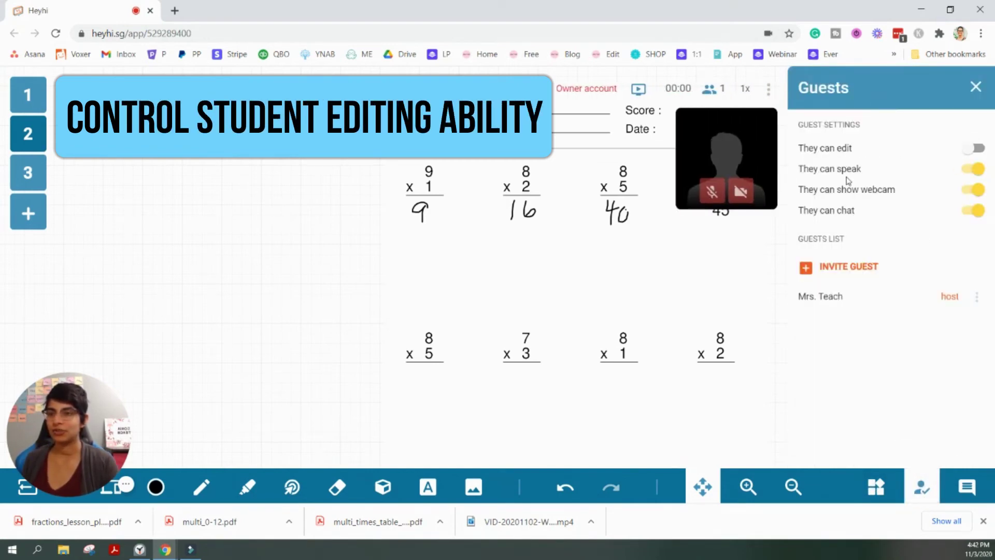
{"action": "left_click", "coordinate": [975, 169]}
{"action": "left_click", "coordinate": [977, 191]}
{"action": "left_click", "coordinate": [976, 212]}
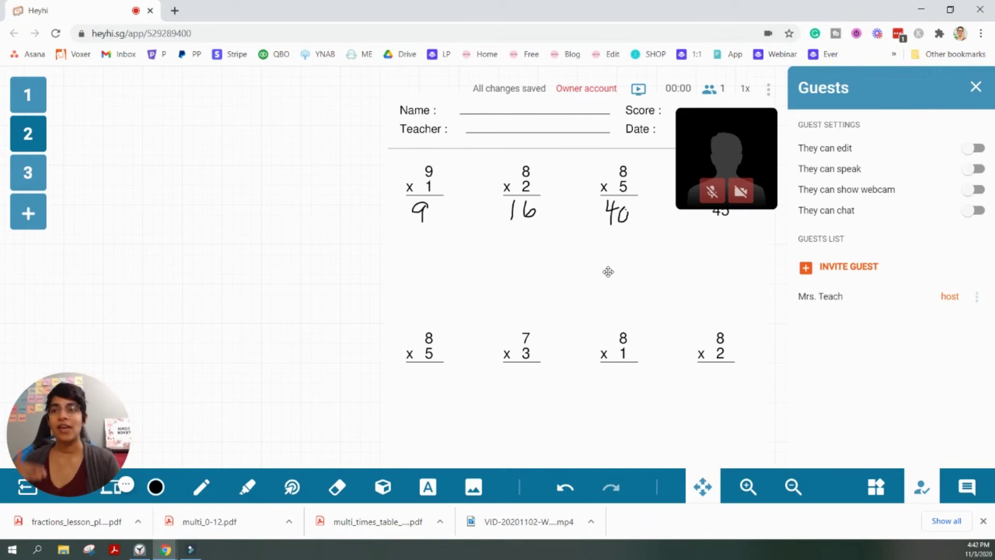
- Turn guest editing, speaking, webcam and chat back on
{"action": "left_click", "coordinate": [975, 147]}
{"action": "left_click", "coordinate": [977, 171]}
{"action": "left_click", "coordinate": [978, 190]}
{"action": "left_click", "coordinate": [978, 211]}
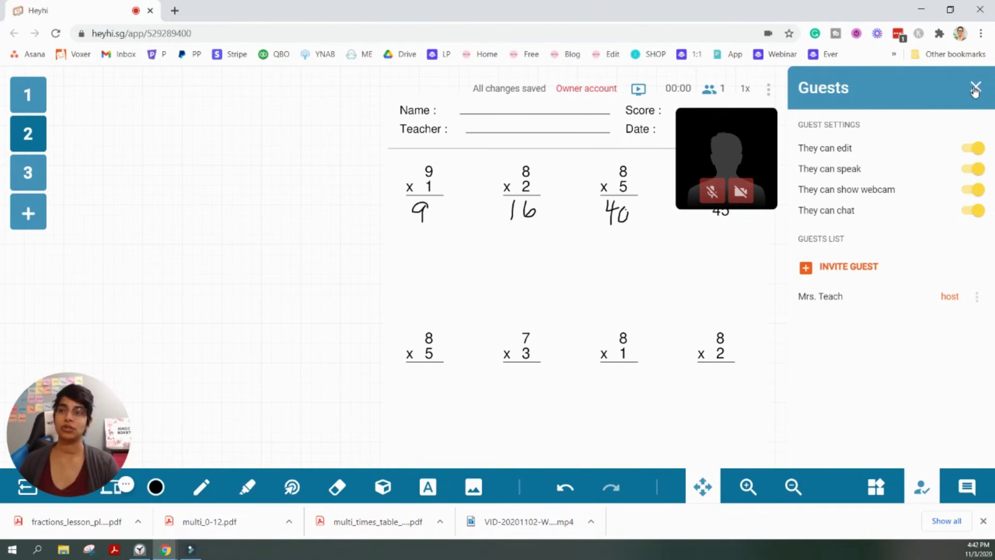
- Close the Guests permissions panel to return to board 2's worksheet
{"action": "left_click", "coordinate": [975, 89]}
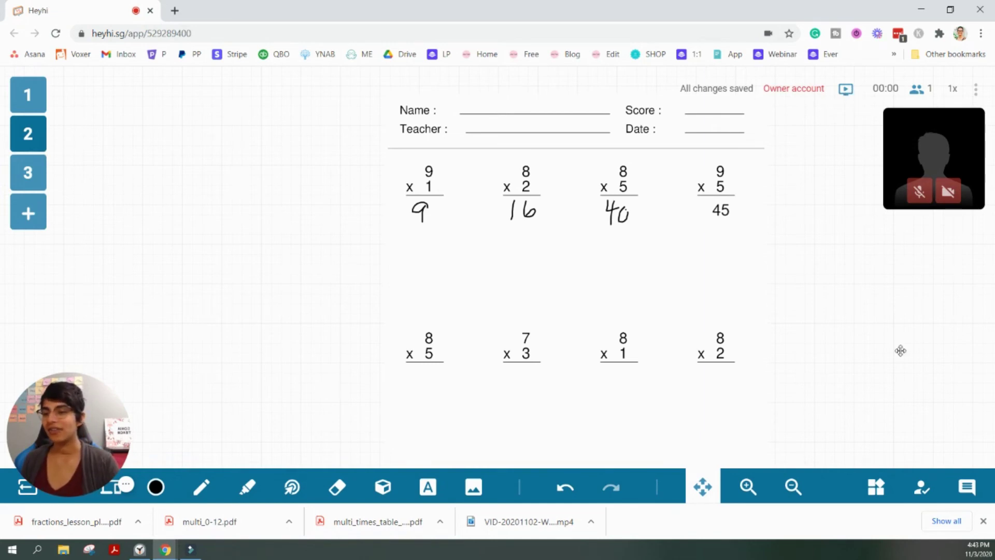
- Create a new library folder named 'Multiplication Worksheets'
{"action": "left_click", "coordinate": [876, 488]}
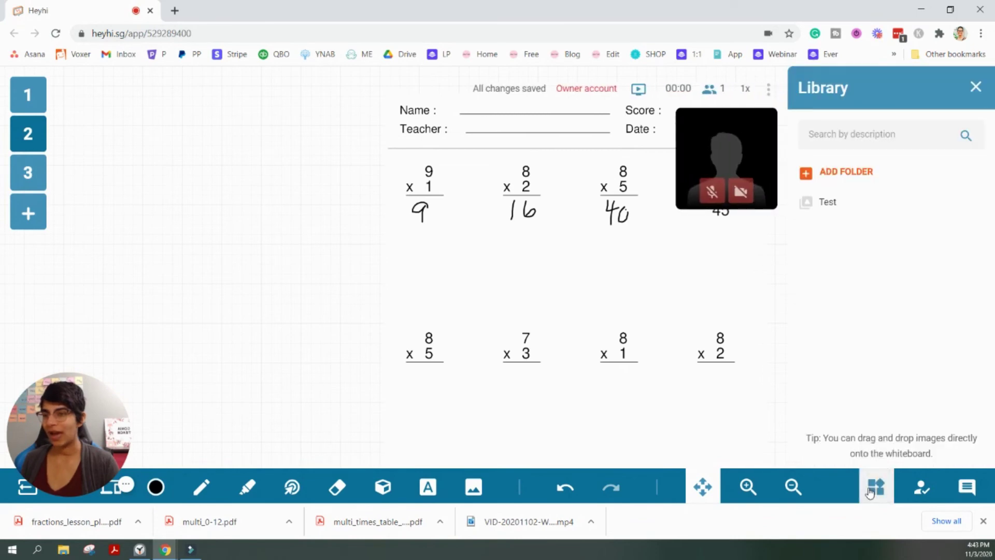
{"action": "left_click", "coordinate": [867, 181]}
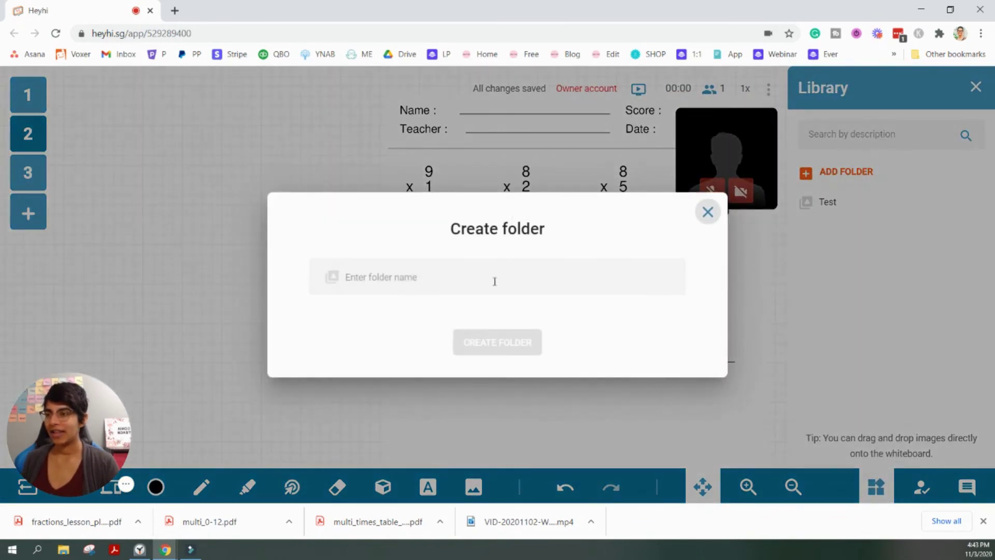
{"action": "left_click", "coordinate": [448, 280]}
{"action": "type", "text": "Multip"}
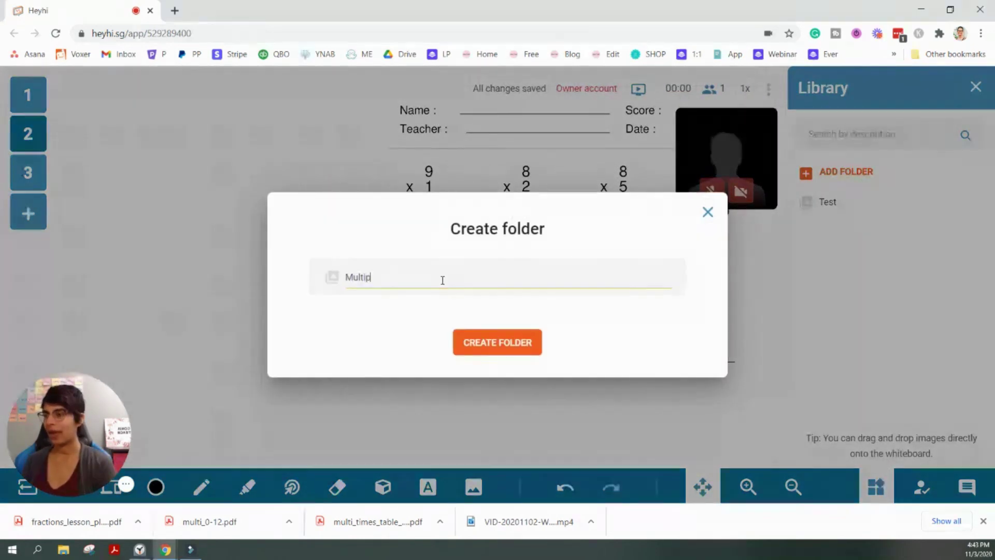
{"action": "type", "text": "lication Worksheets"}
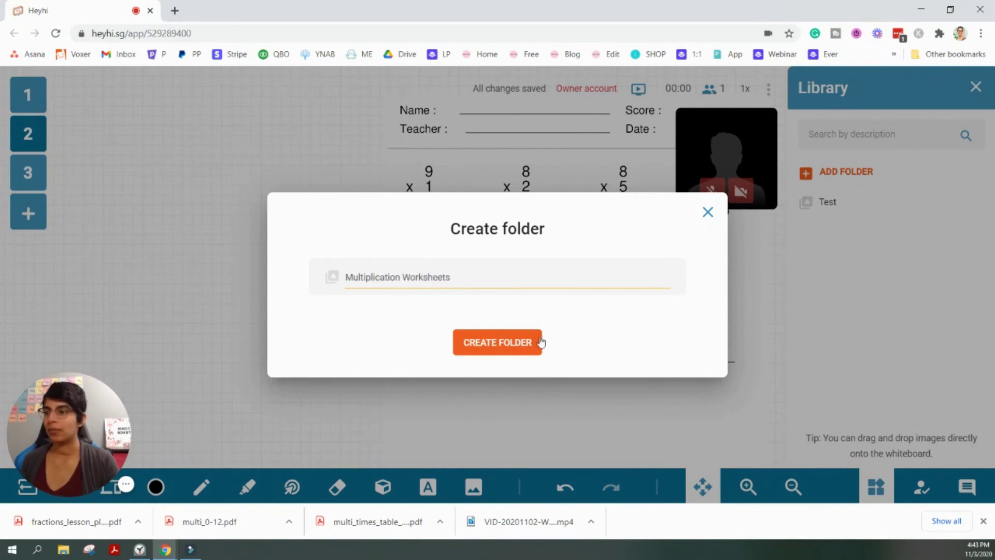
{"action": "left_click", "coordinate": [525, 352]}
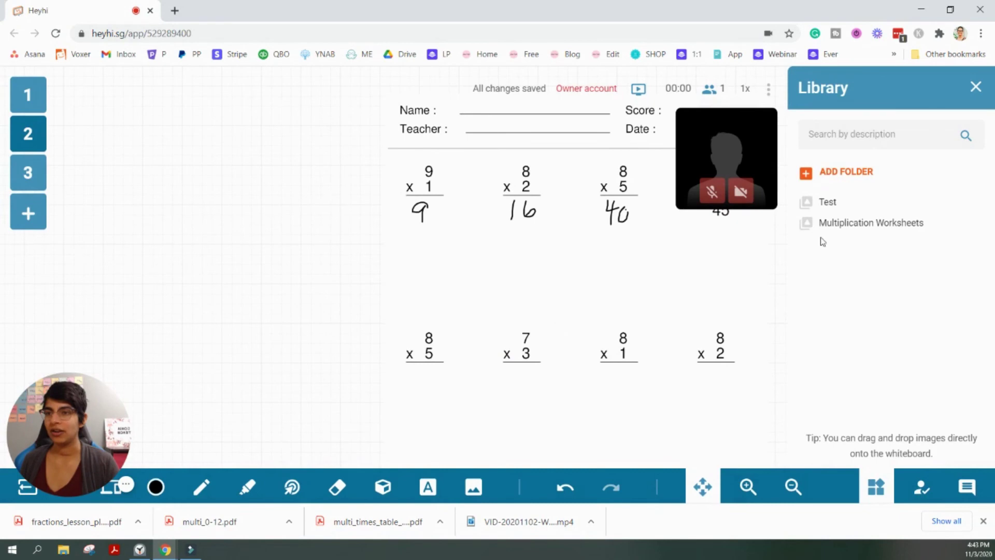
- In the new folder, upload multi_0-12.pdf and multi_times_table_advanced.pdf from the computer
{"action": "left_click", "coordinate": [848, 226]}
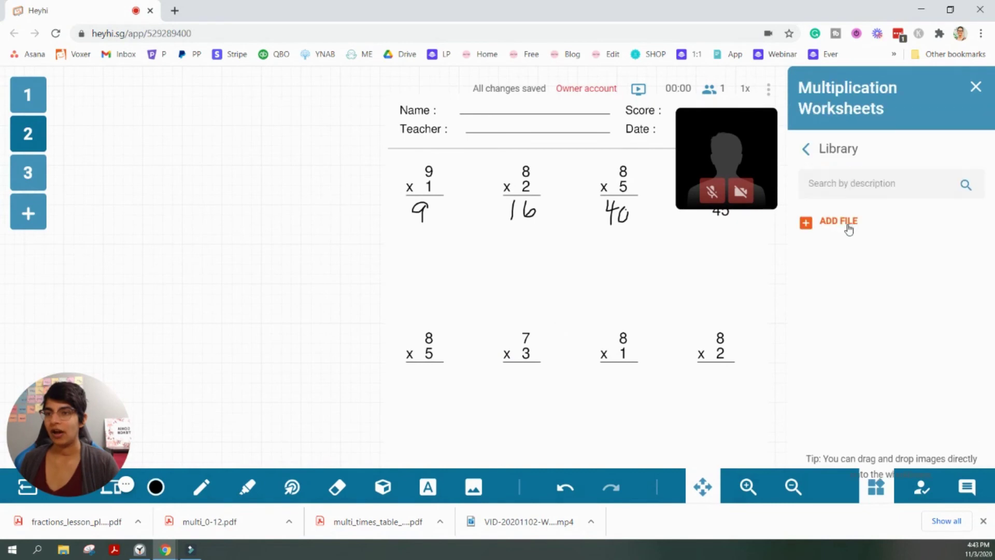
{"action": "left_click", "coordinate": [849, 226]}
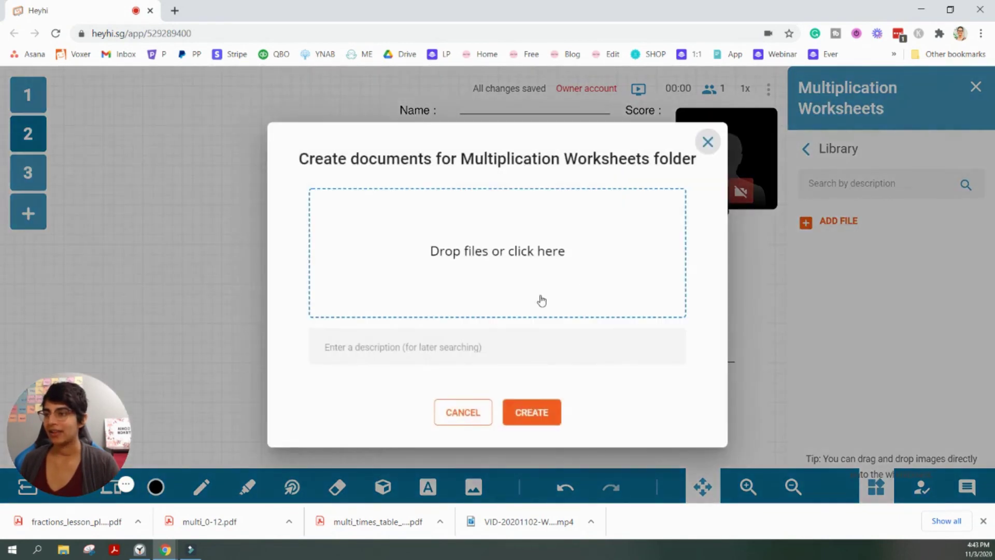
{"action": "left_click", "coordinate": [502, 253]}
{"action": "scroll", "coordinate": [222, 132], "scroll_direction": "up", "scroll_amount": 5}
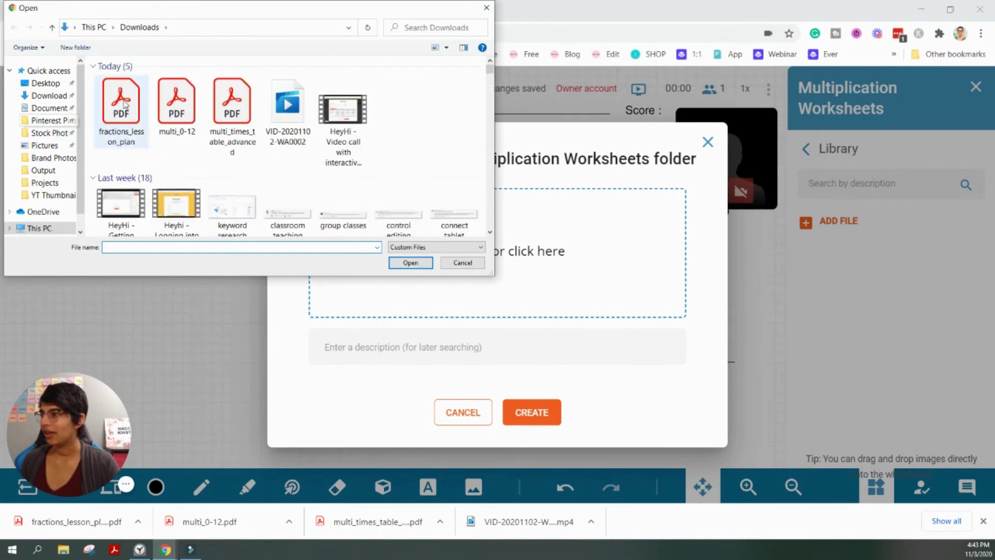
{"action": "left_click_drag", "start_coordinate": [270, 150], "coordinate": [178, 169]}
{"action": "left_click", "coordinate": [169, 150], "text": "ctrl"}
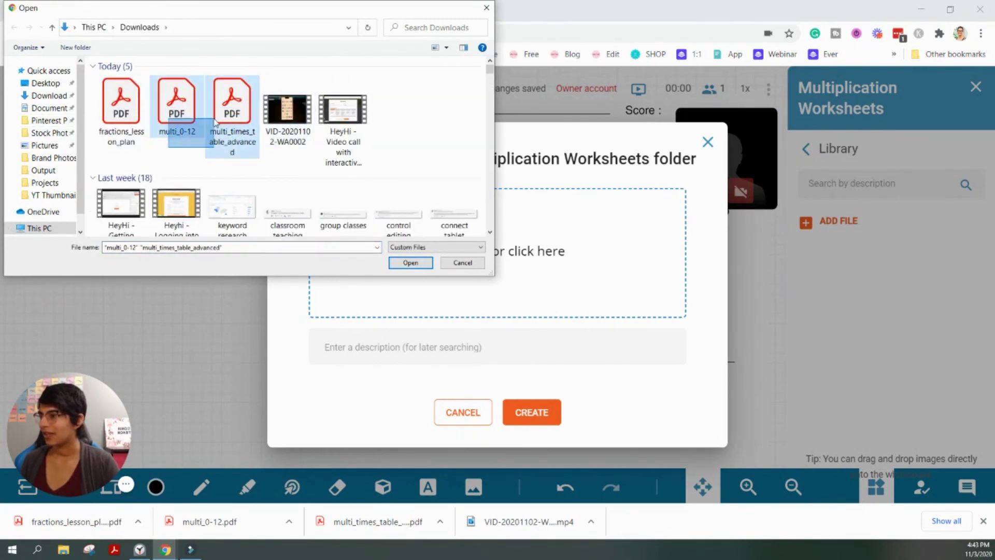
{"action": "left_click", "coordinate": [410, 263]}
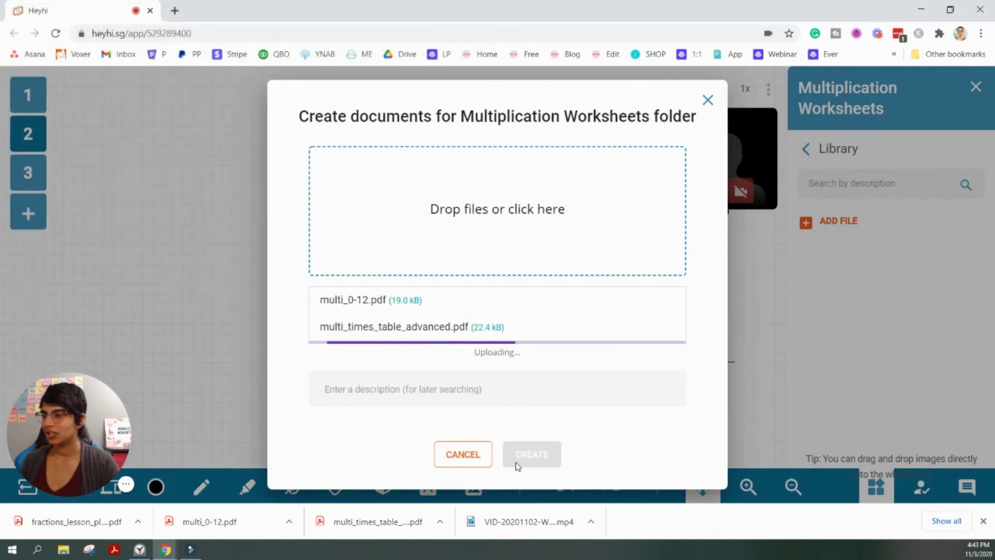
- Save the uploaded PDFs with the description 'Multiplication Problems - Math-Add'
{"action": "left_click", "coordinate": [436, 351]}
{"action": "type", "text": "Multip"}
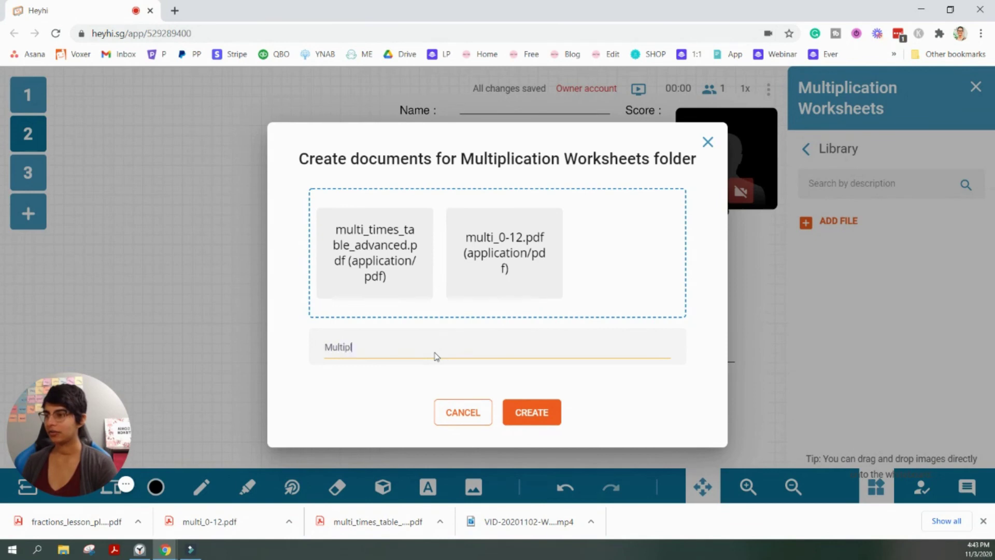
{"action": "type", "text": "lication Problems - Math-Add"}
{"action": "left_click", "coordinate": [531, 414]}
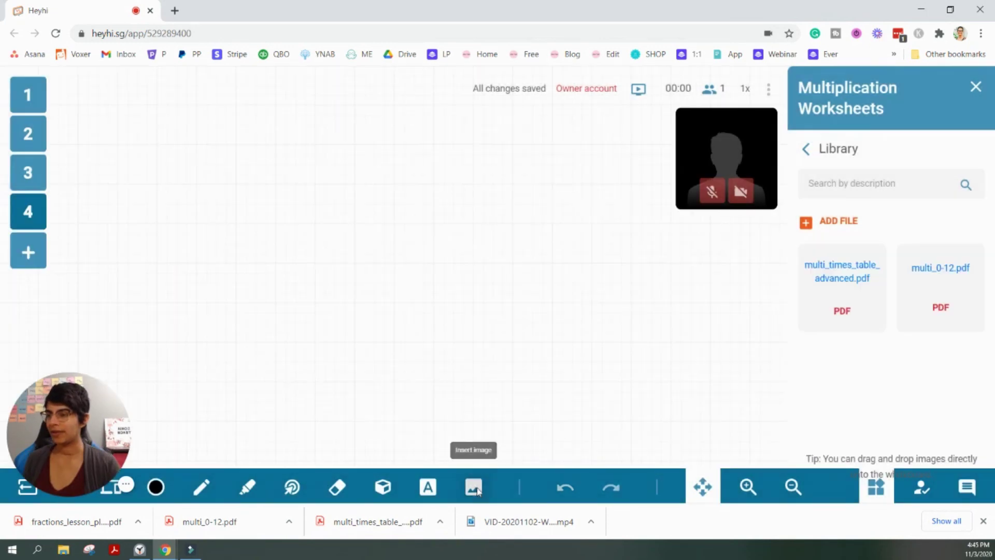
- Insert only page 1 of multi_0-12.pdf from the library onto board 4, then close the library
{"action": "left_click", "coordinate": [477, 491]}
{"action": "left_click", "coordinate": [497, 449]}
{"action": "left_click", "coordinate": [497, 308]}
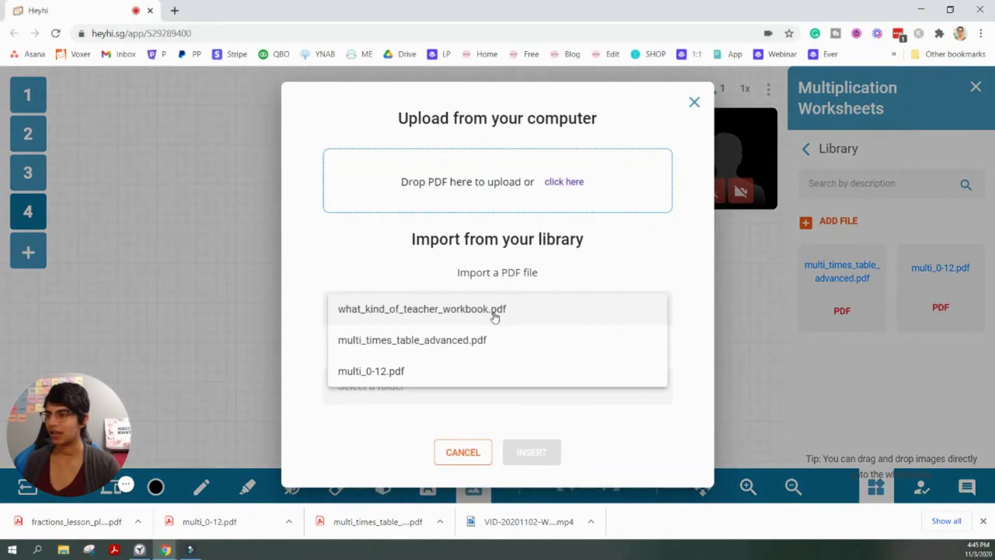
{"action": "left_click", "coordinate": [473, 371]}
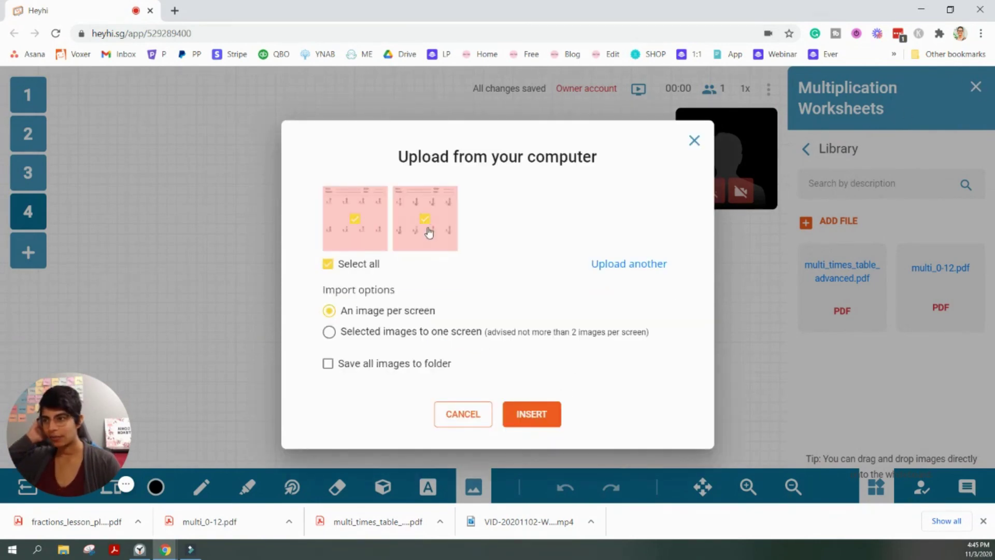
{"action": "left_click", "coordinate": [425, 219]}
{"action": "left_click", "coordinate": [523, 415]}
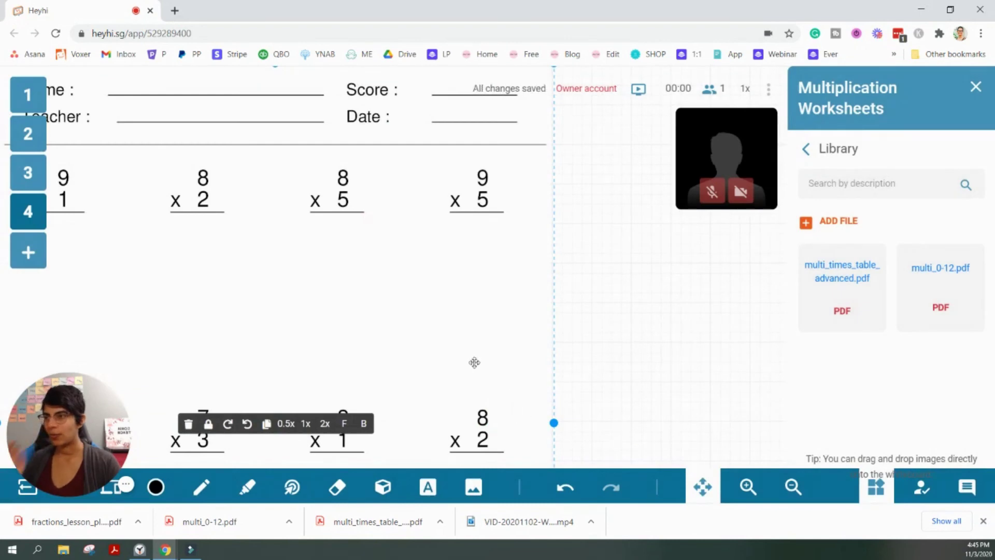
{"action": "left_click", "coordinate": [975, 87]}
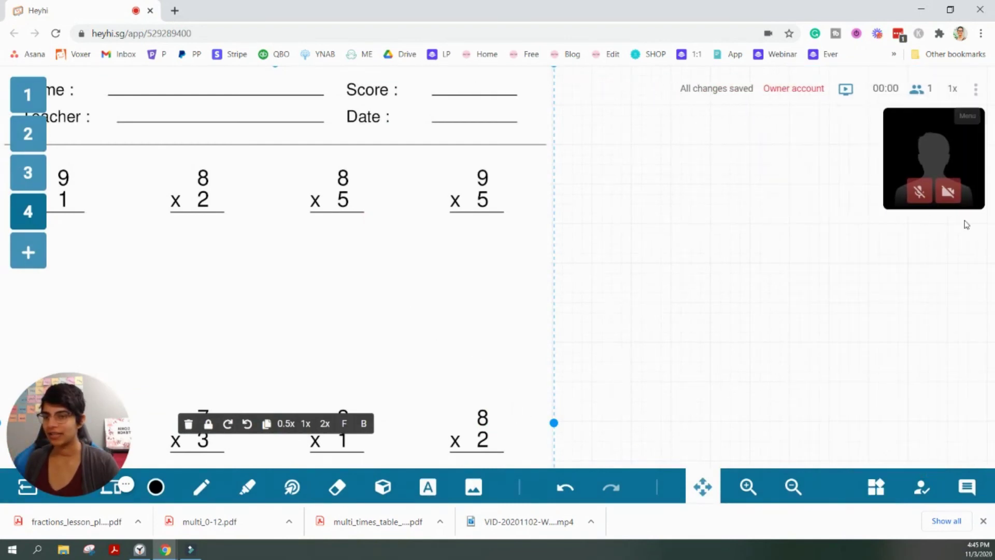
- Open the Chat/File/Poll panel and browse its Files and Poll sections
{"action": "left_click", "coordinate": [961, 490]}
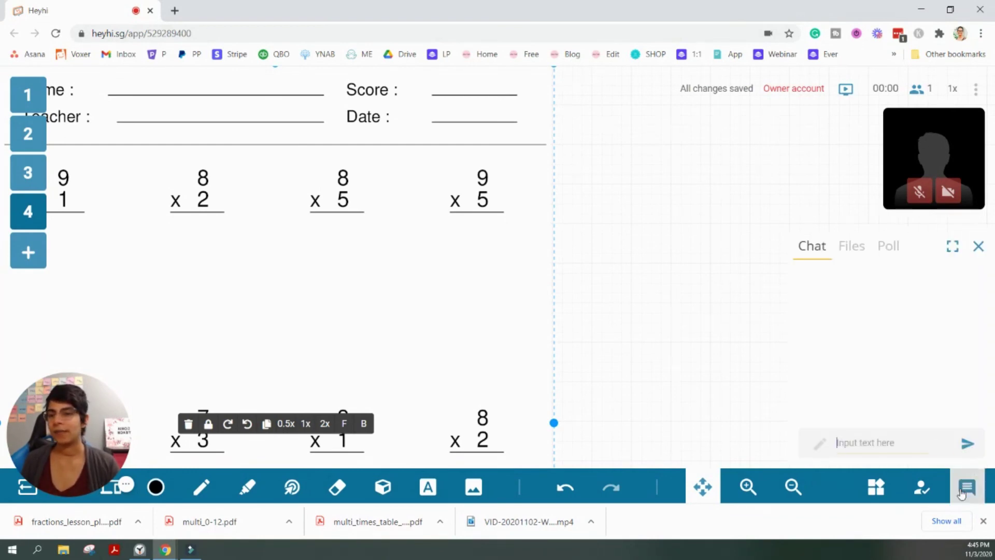
{"action": "left_click", "coordinate": [856, 246]}
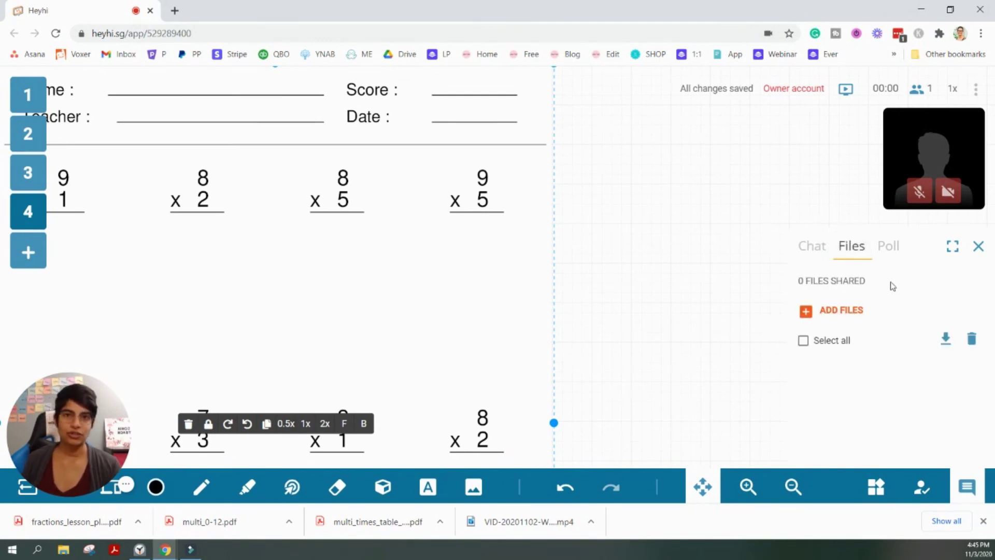
{"action": "left_click", "coordinate": [887, 246]}
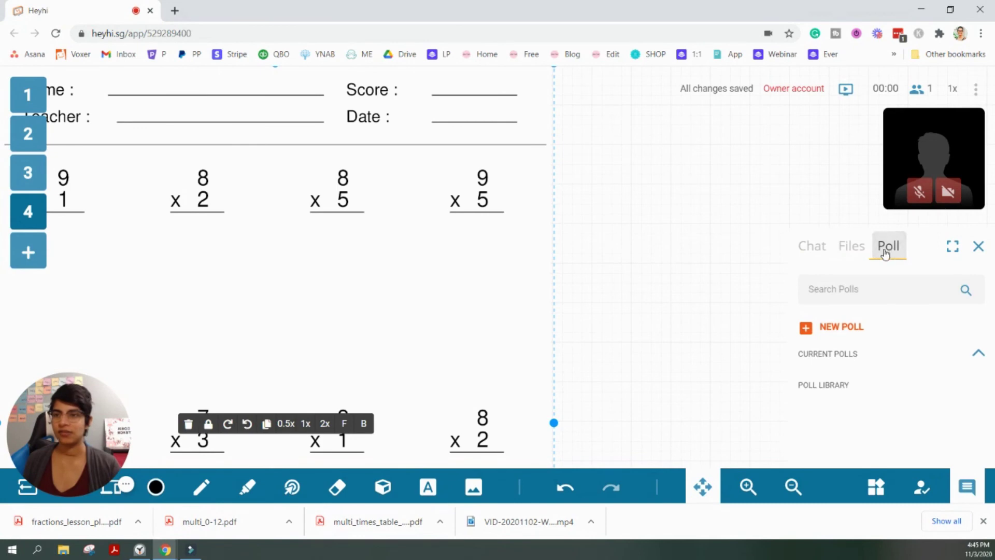
{"action": "left_click", "coordinate": [852, 245]}
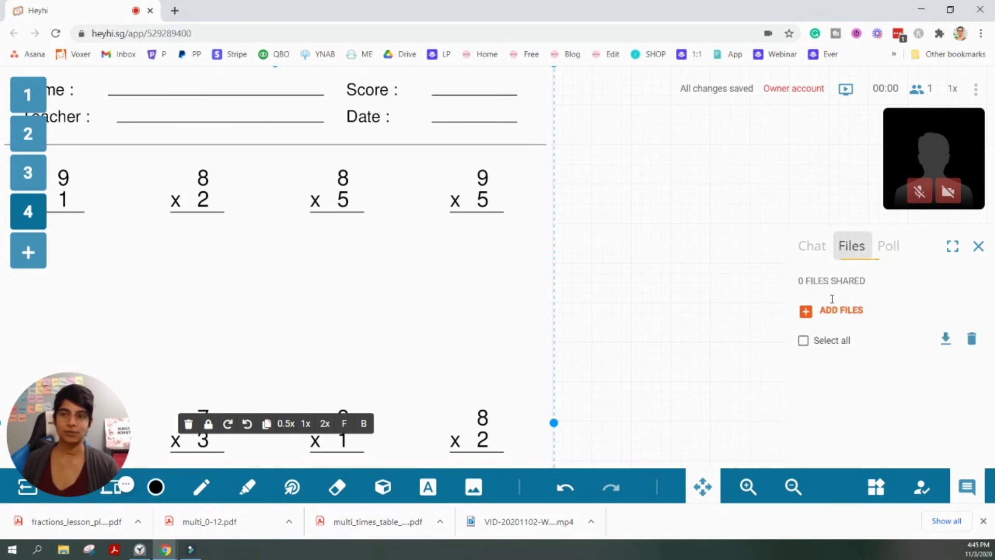
{"action": "left_click", "coordinate": [892, 245]}
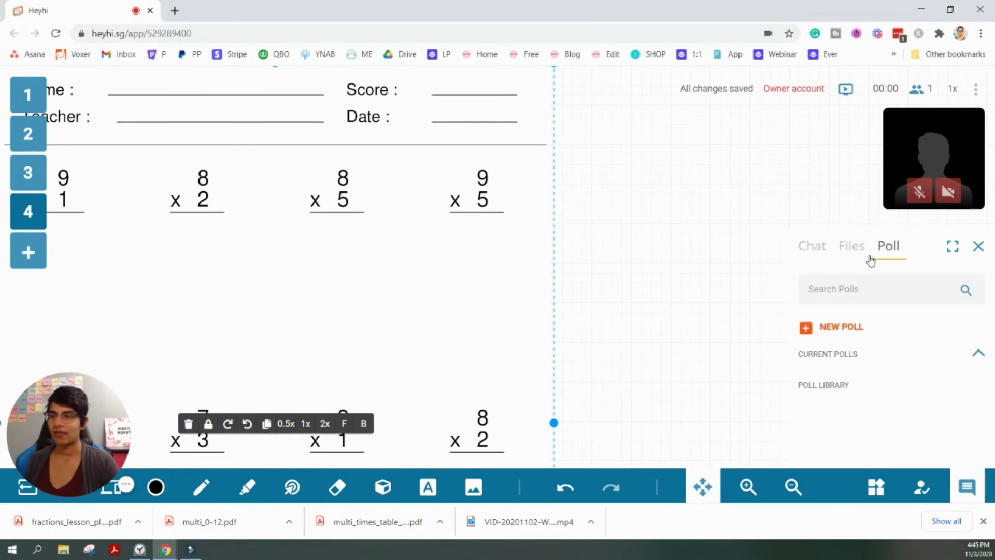
- Draft a poll asking 'How do you multiply fractions?' and then cancel it
{"action": "left_click", "coordinate": [832, 327]}
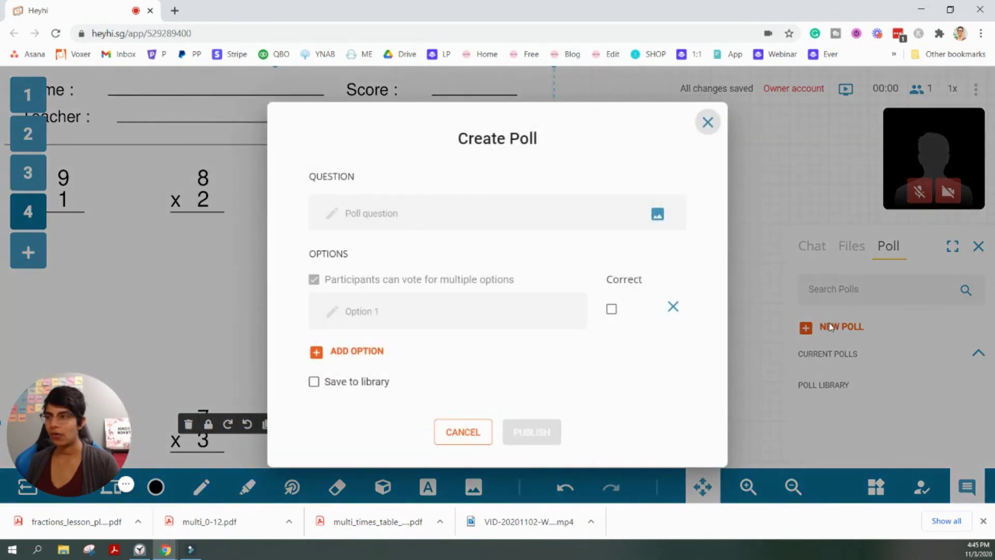
{"action": "left_click", "coordinate": [403, 222]}
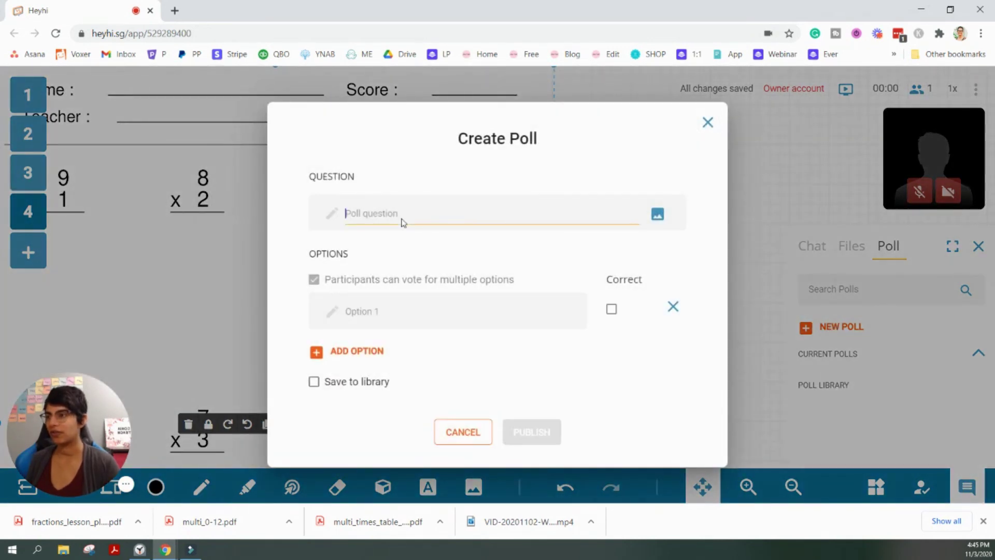
{"action": "type", "text": "How"}
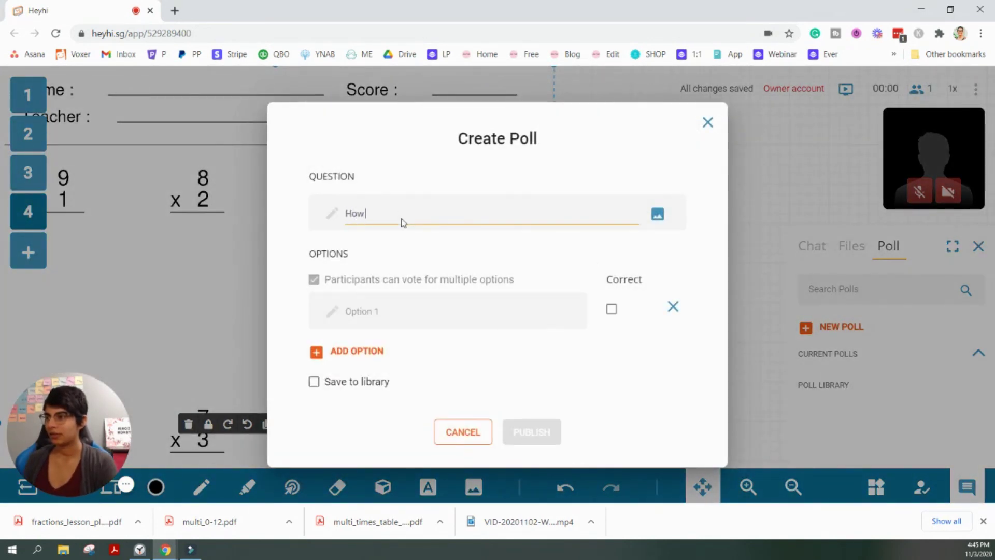
{"action": "type", "text": " do you multipl"}
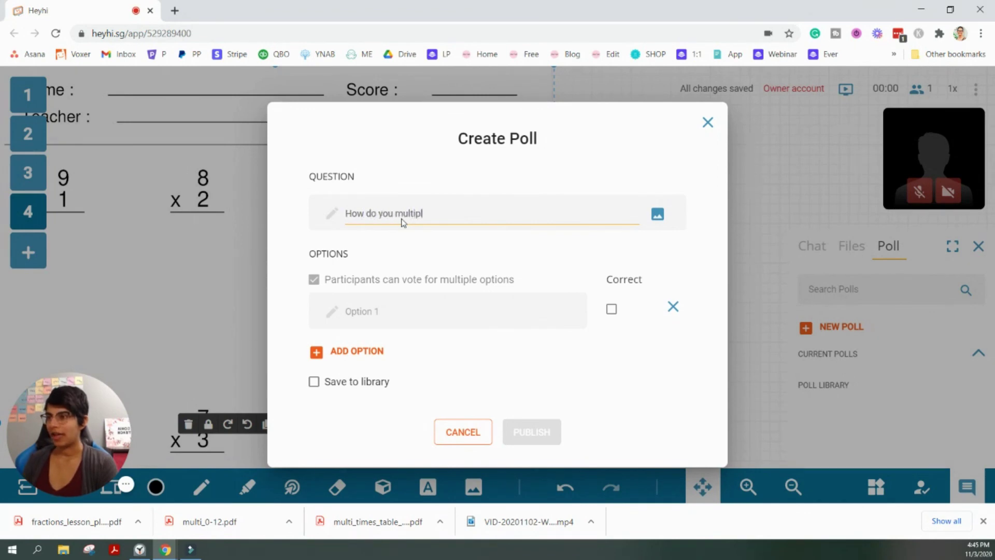
{"action": "type", "text": "y fractions?"}
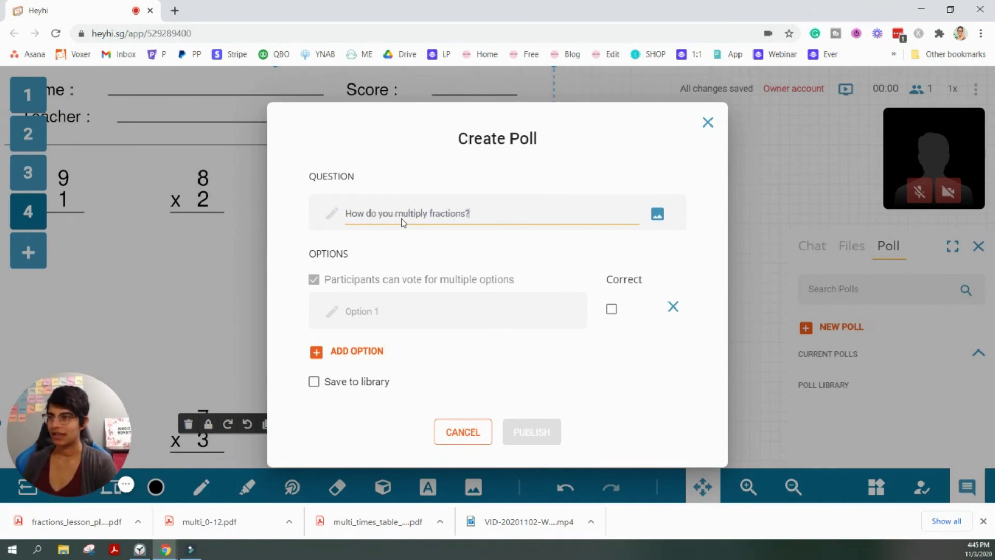
{"action": "left_click", "coordinate": [537, 310]}
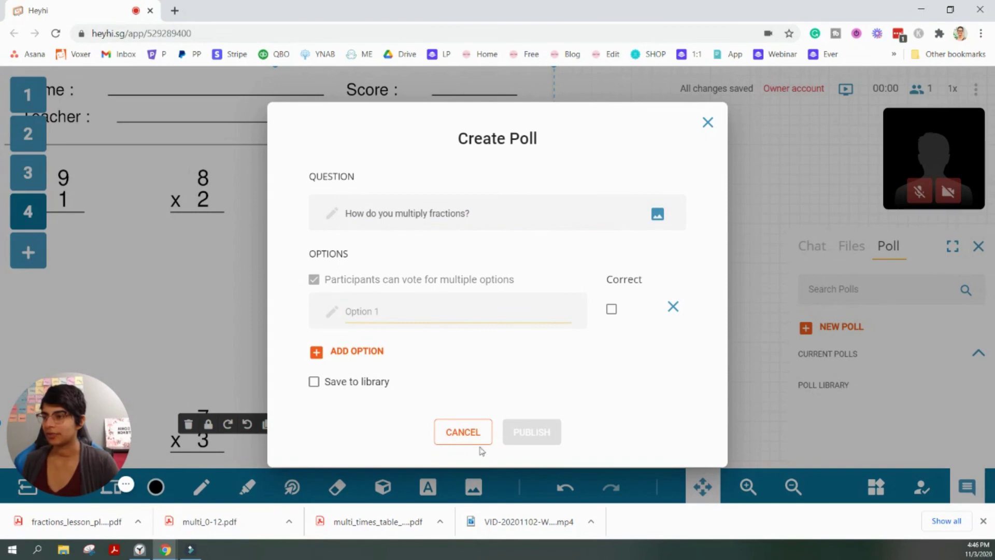
{"action": "left_click", "coordinate": [463, 432]}
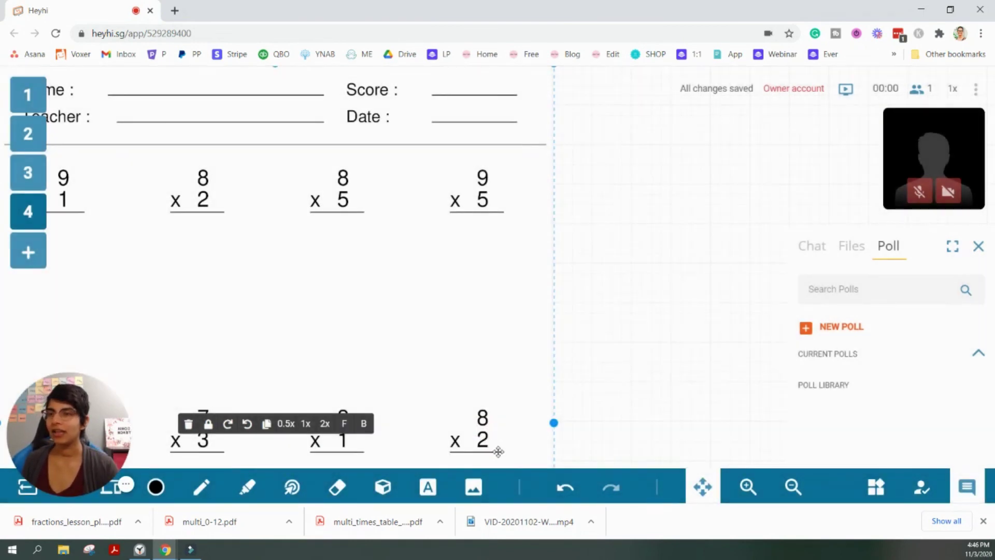
- Drag board 4's worksheet up and right so its header and first problem row are centred
{"action": "left_click_drag", "start_coordinate": [499, 451], "coordinate": [584, 390]}
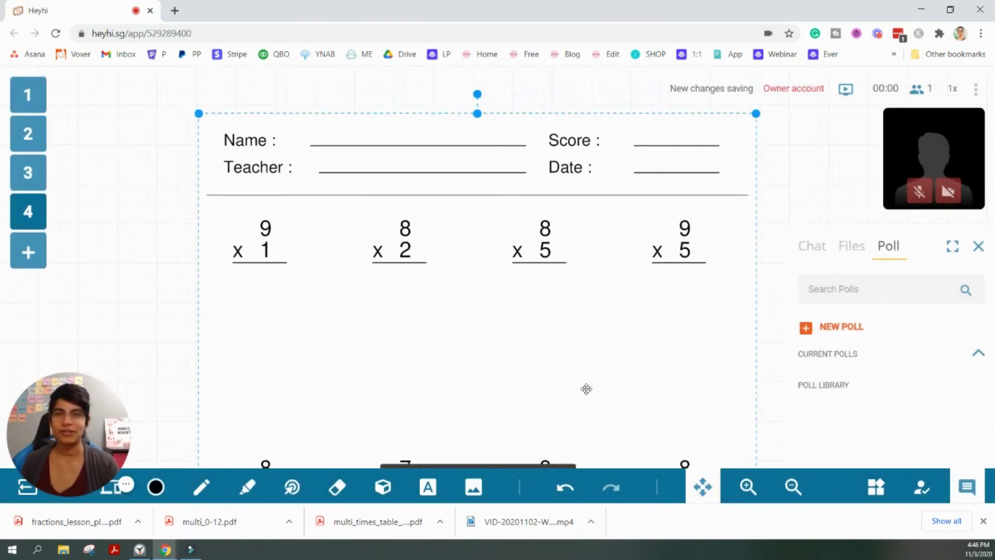